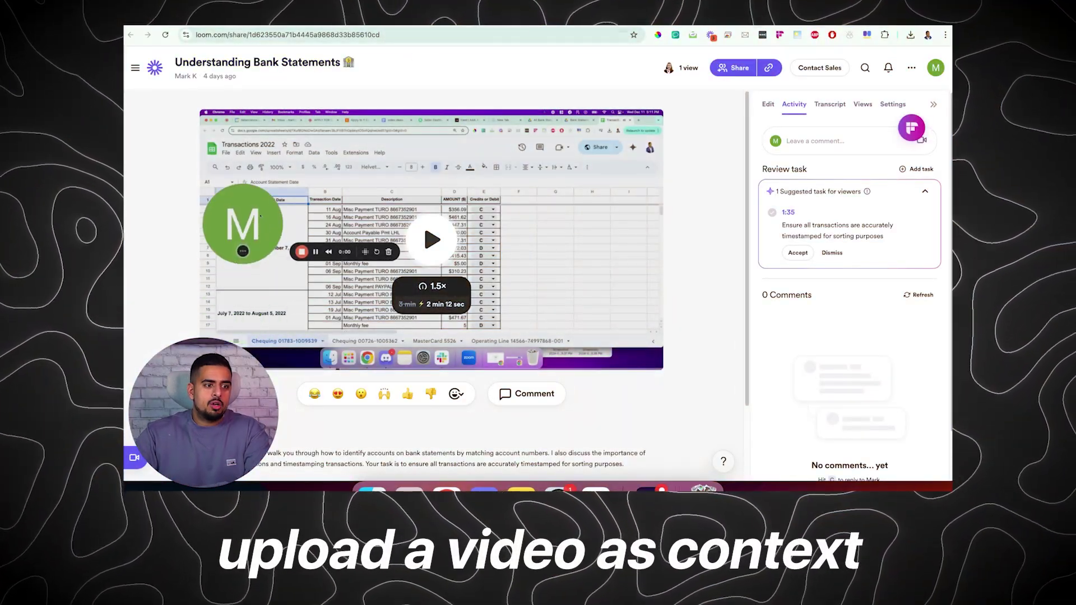
# Download the Understanding Bank Statements video from Loom's More actions menu.
pyautogui.click(912, 68)
pyautogui.click(869, 151)
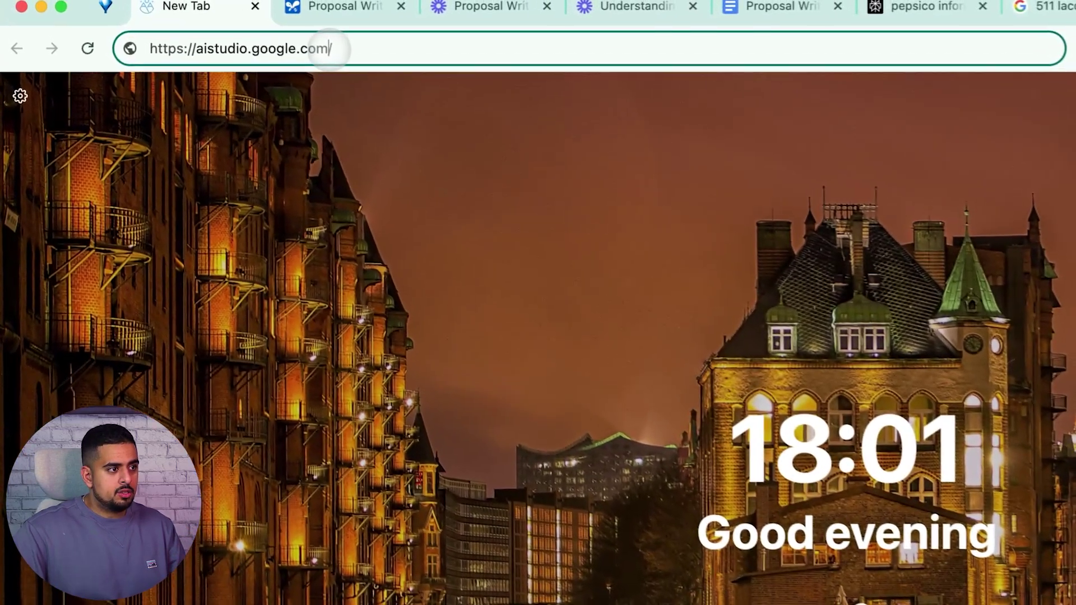
# Load aistudio.google.com and create a new untitled prompt on Gemini 2.0 Flash.
pyautogui.moveTo(207, 13); pyautogui.dragTo(129, 14)
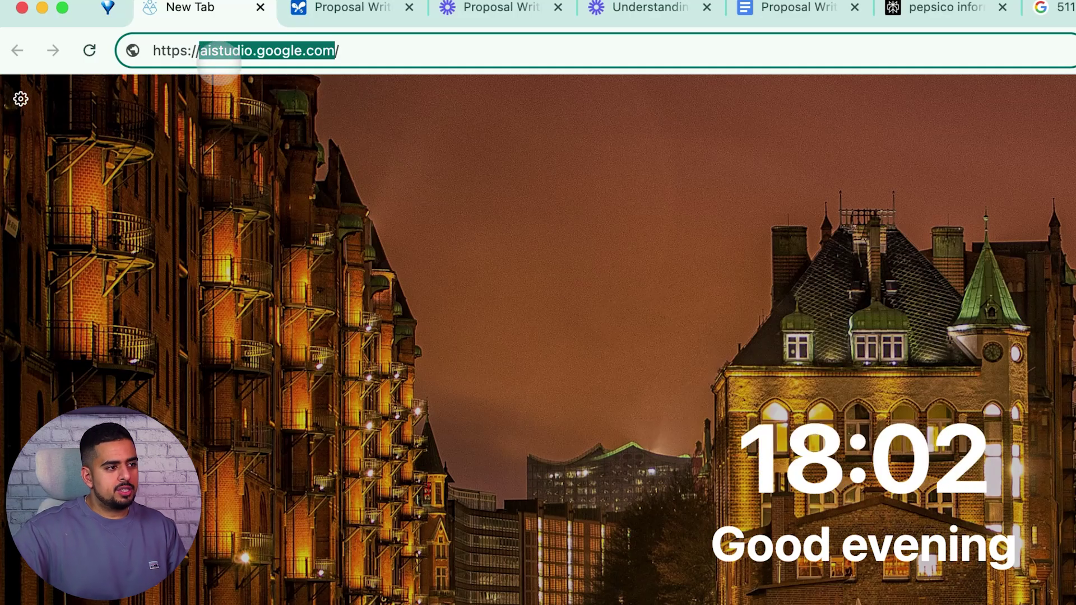
pyautogui.click(352, 50)
pyautogui.press('Return')
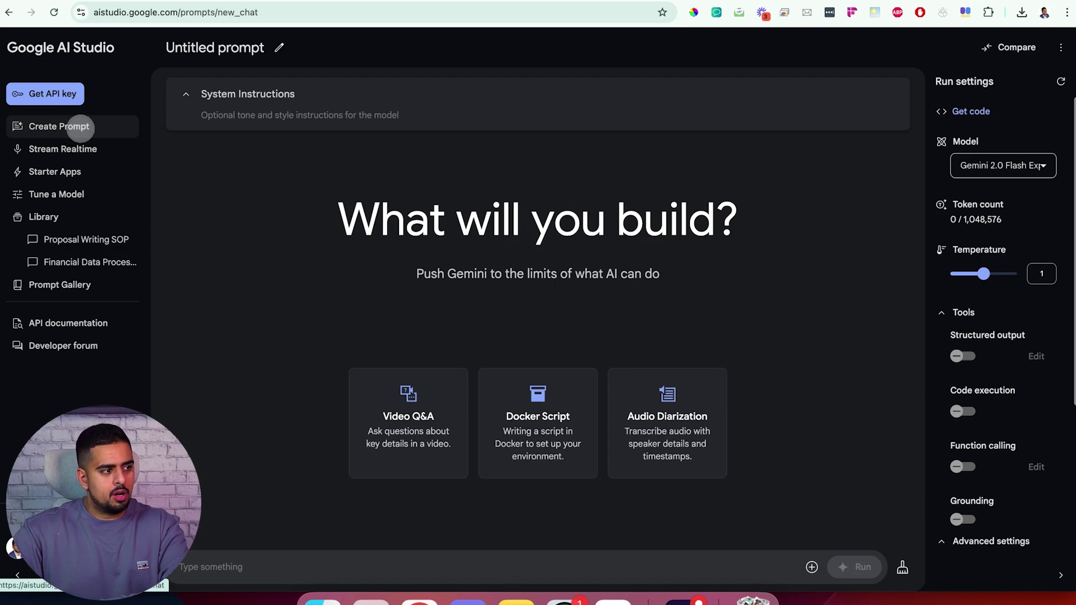
pyautogui.click(80, 127)
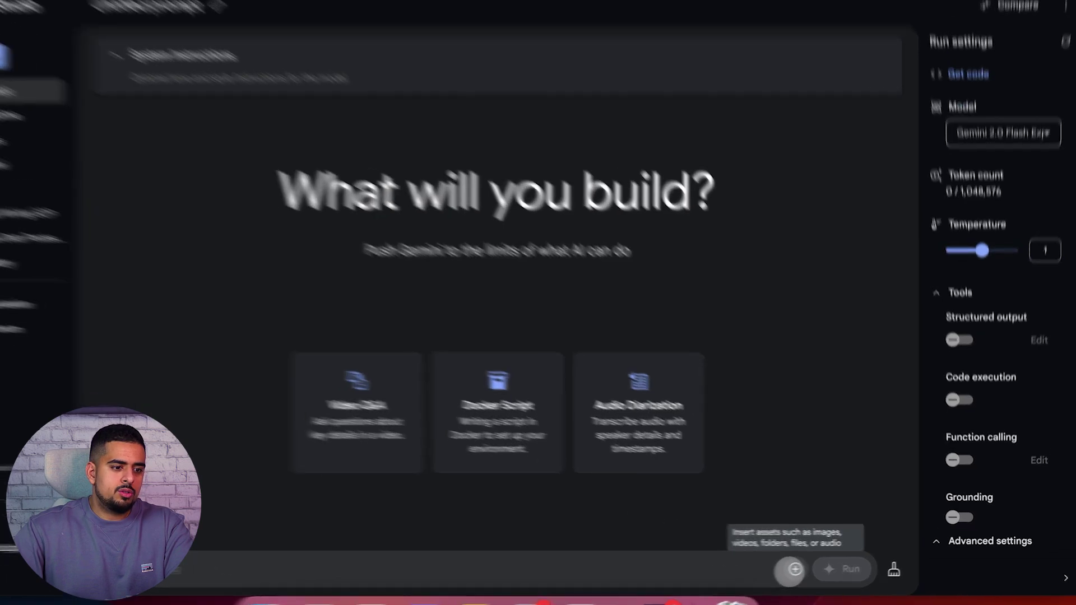
pyautogui.click(812, 568)
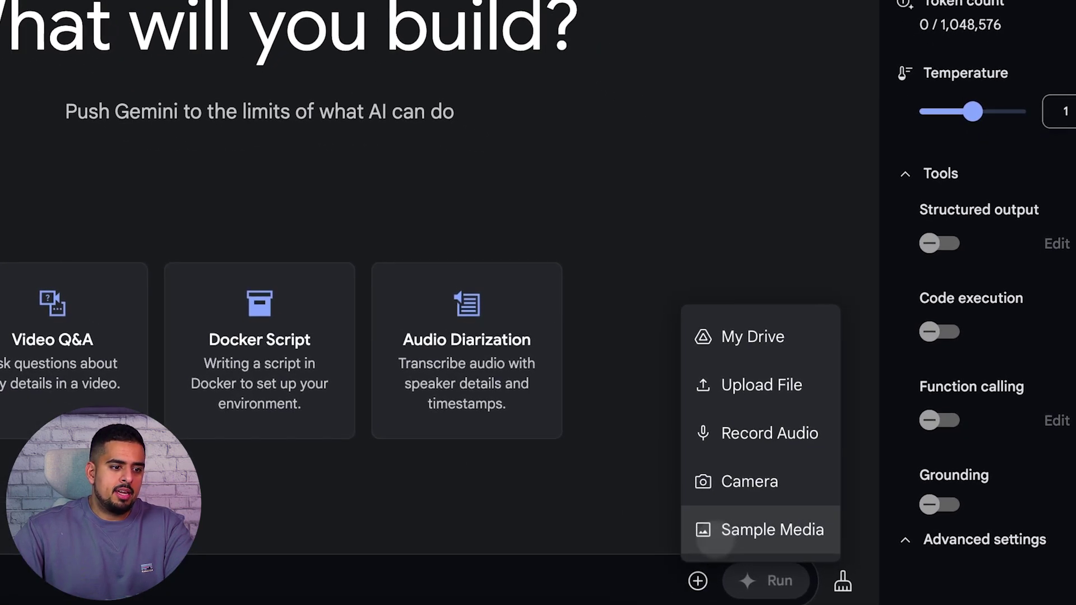
pyautogui.click(716, 539)
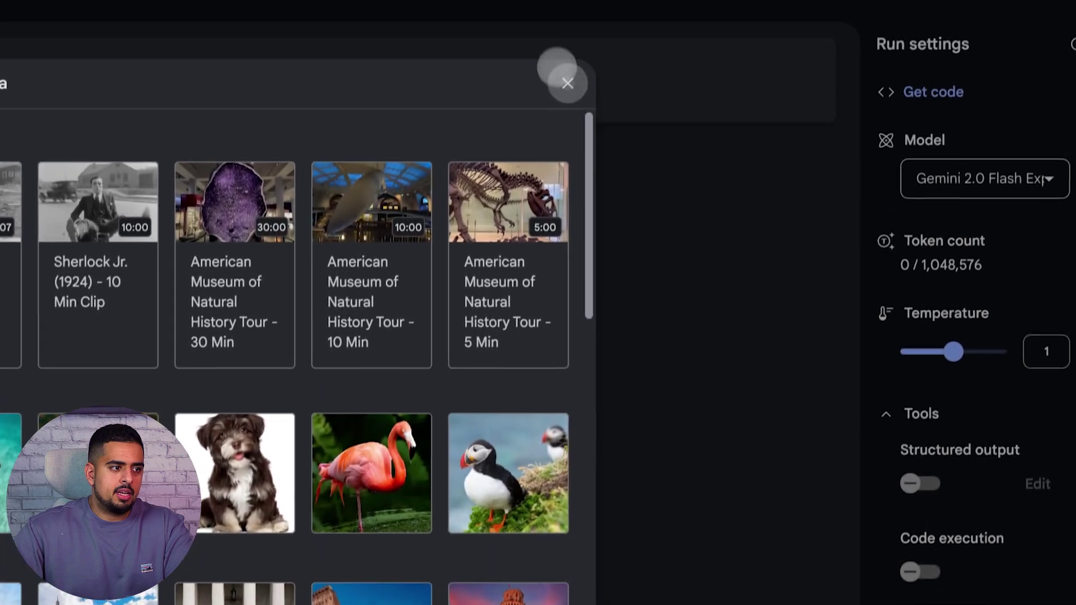
pyautogui.click(563, 79)
pyautogui.click(652, 520)
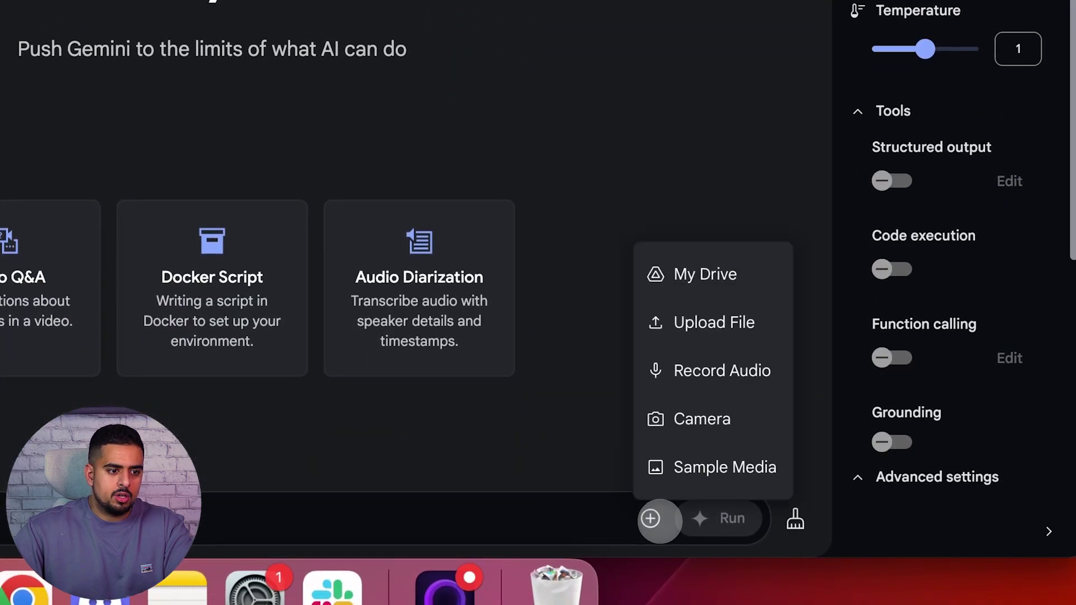
pyautogui.click(697, 323)
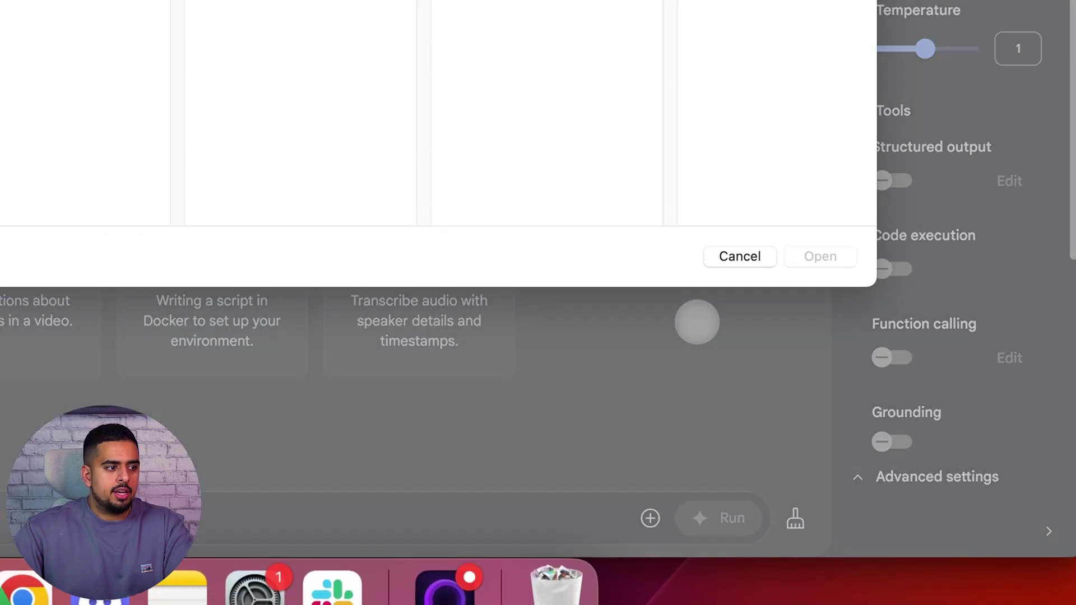
pyautogui.click(730, 255)
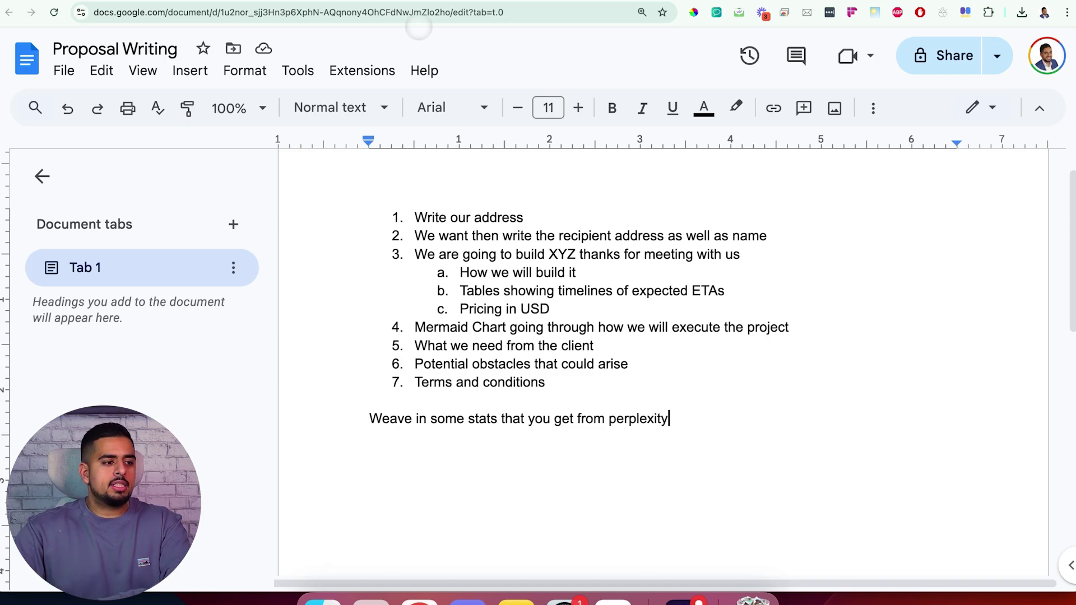
pyautogui.click(426, 217)
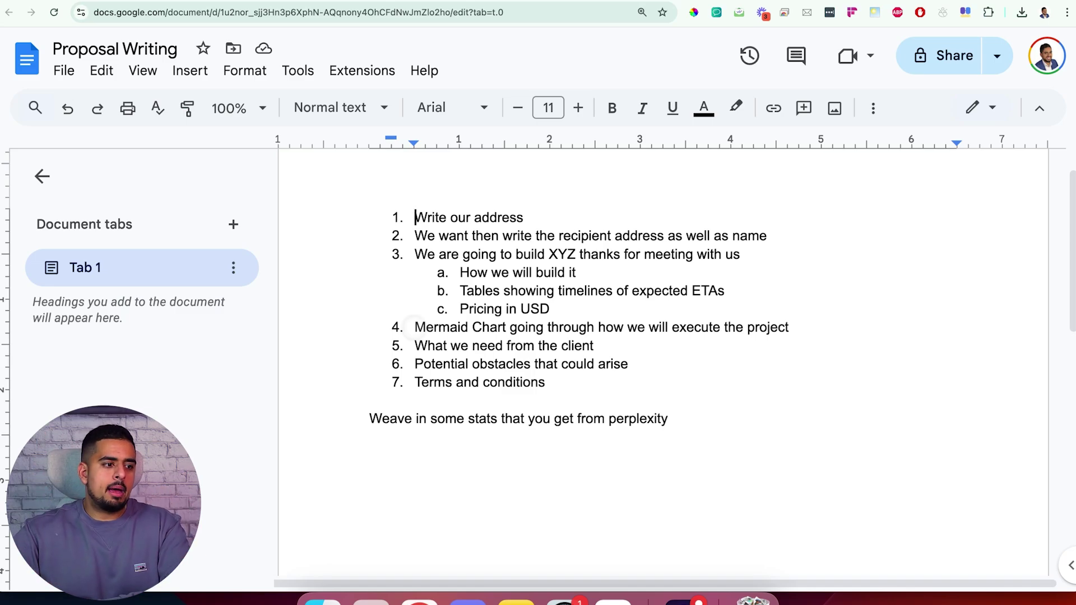
pyautogui.moveTo(417, 346); pyautogui.dragTo(606, 342)
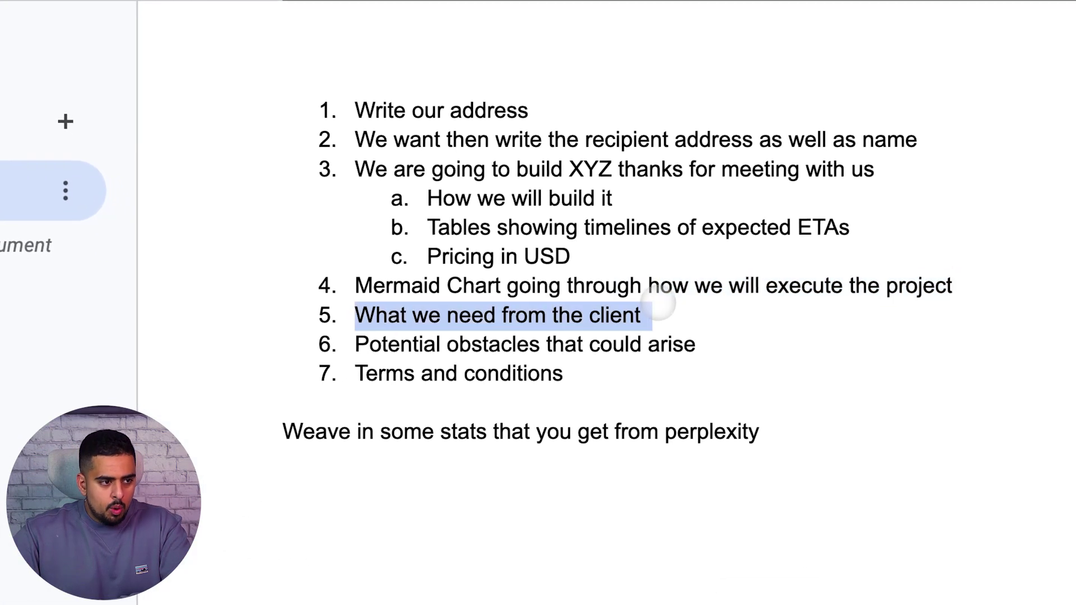
pyautogui.click(664, 317)
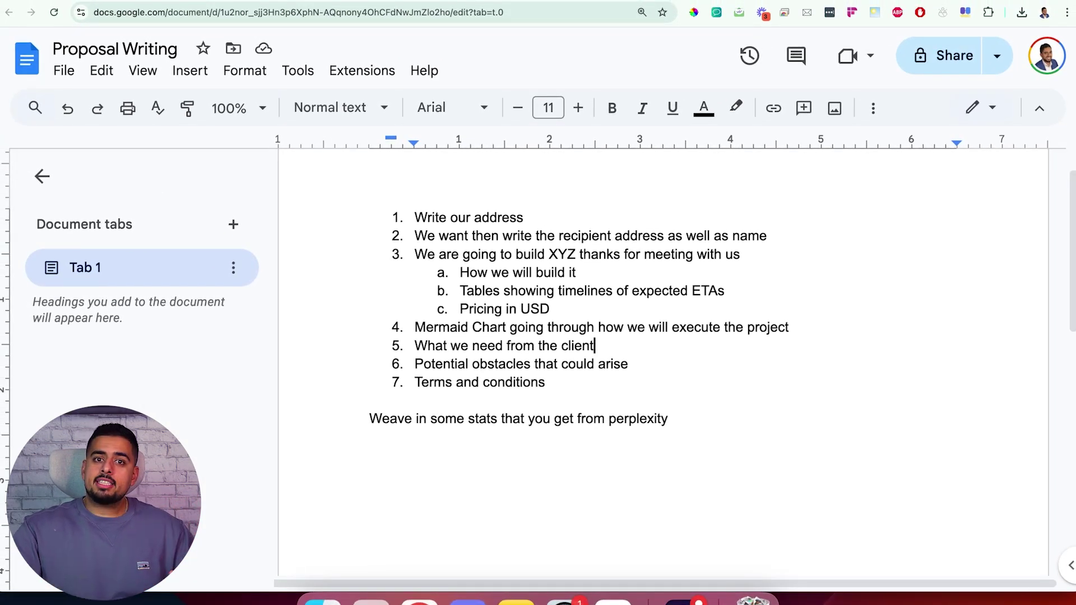
pyautogui.click(668, 420)
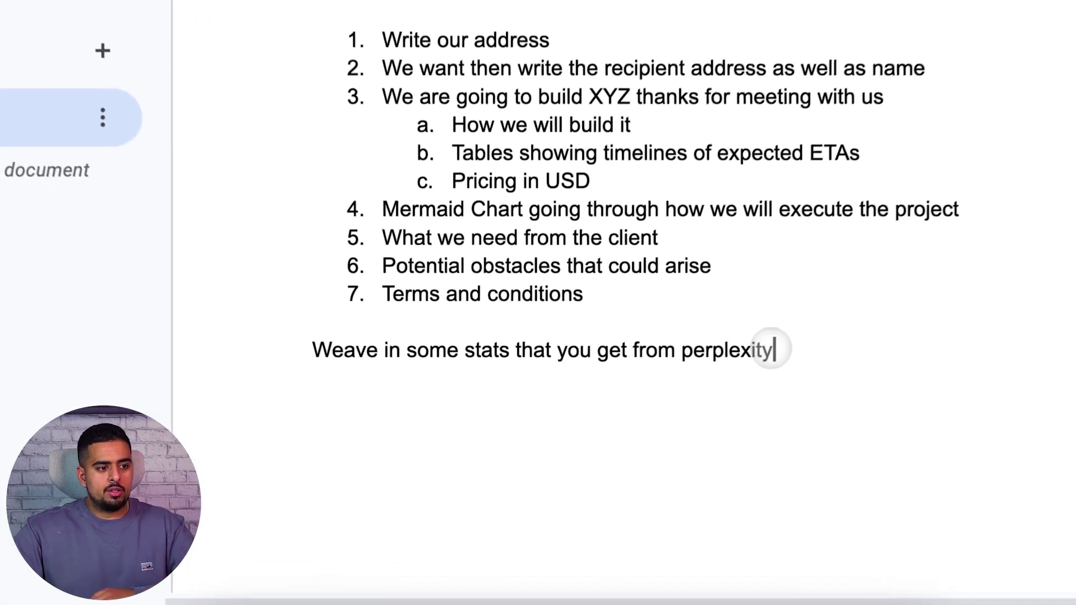
pyautogui.moveTo(667, 419); pyautogui.dragTo(640, 418)
pyautogui.moveTo(756, 343); pyautogui.dragTo(483, 367)
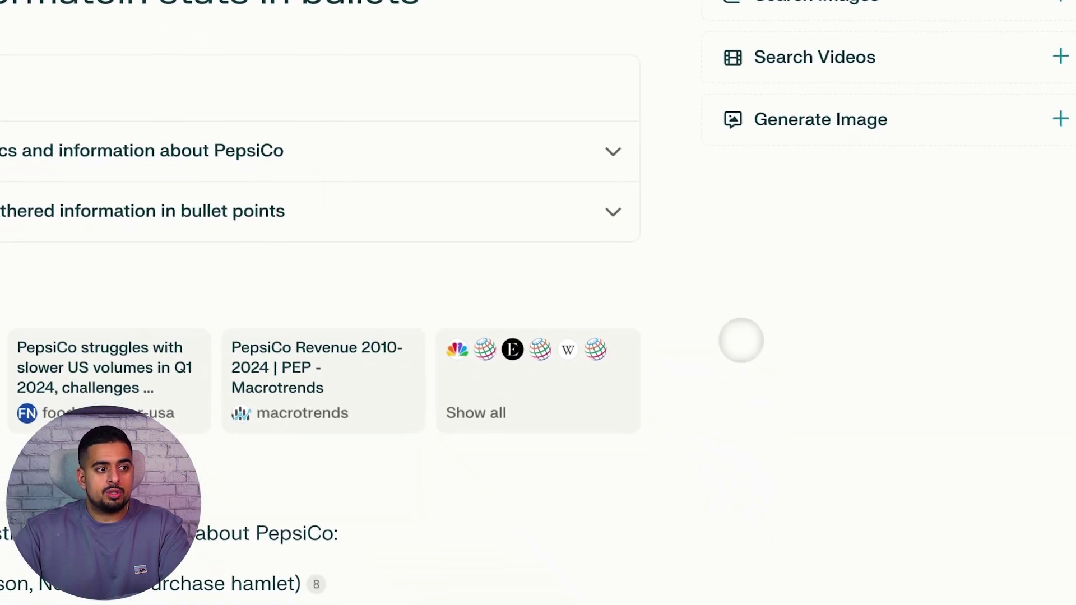
pyautogui.scroll(-3, 758, 381)
pyautogui.scroll(3, 706, 385)
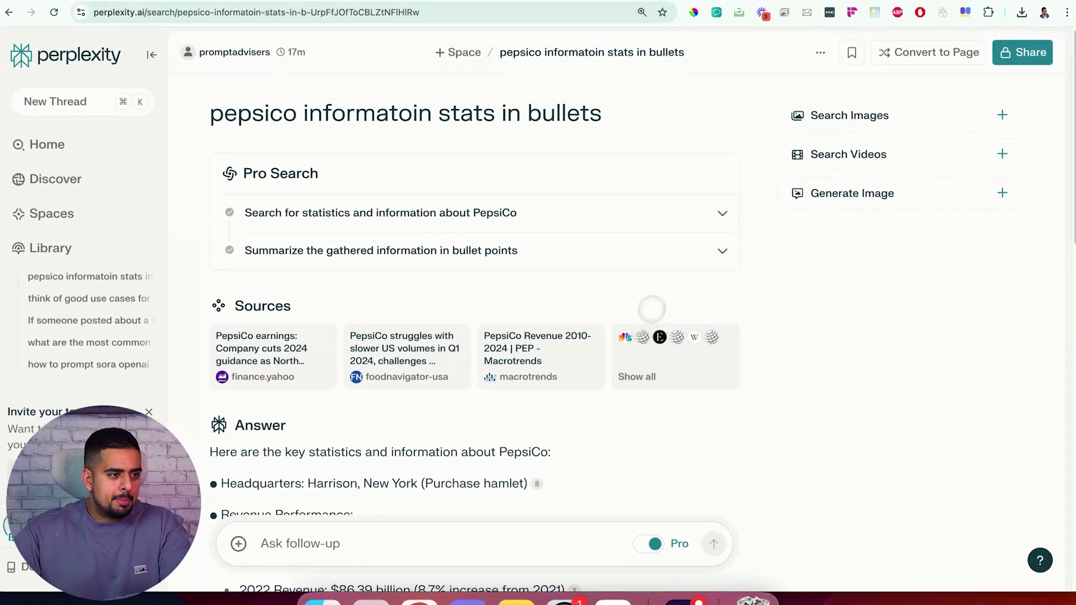
pyautogui.scroll(-5, 644, 314)
pyautogui.scroll(-8, 326, 321)
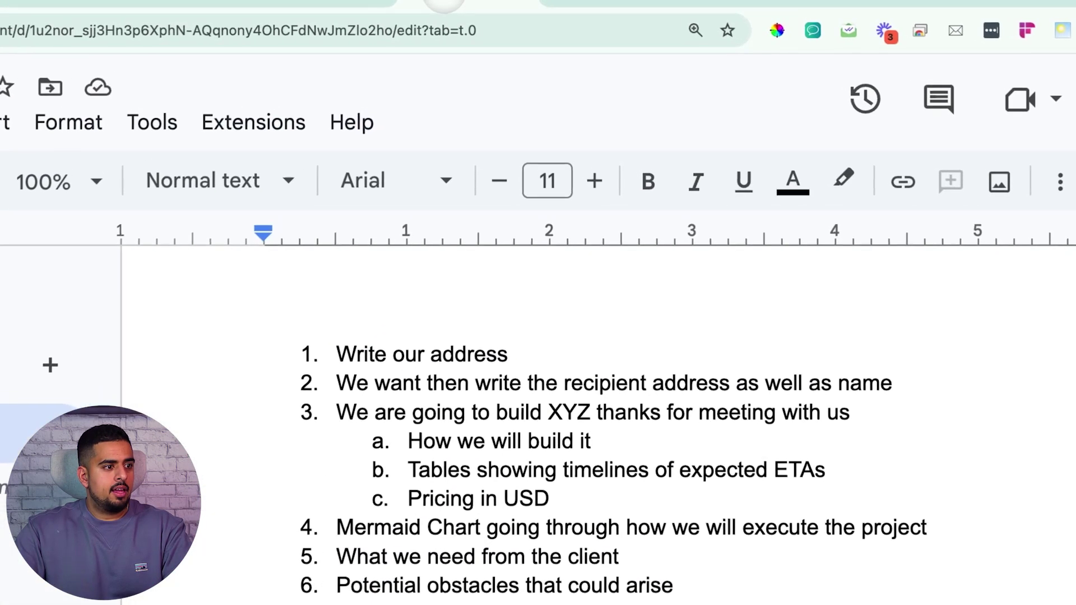
# Select the full proposal outline, then view the PepsiCo stats and address search results.
pyautogui.click(414, 388)
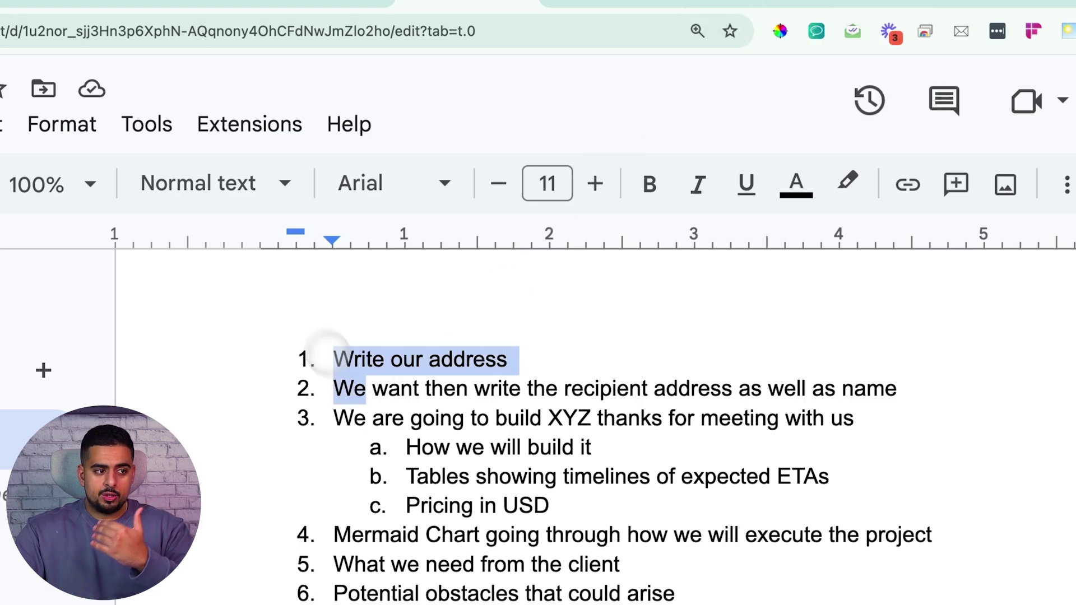
pyautogui.moveTo(328, 350); pyautogui.dragTo(673, 602)
pyautogui.click(610, 2)
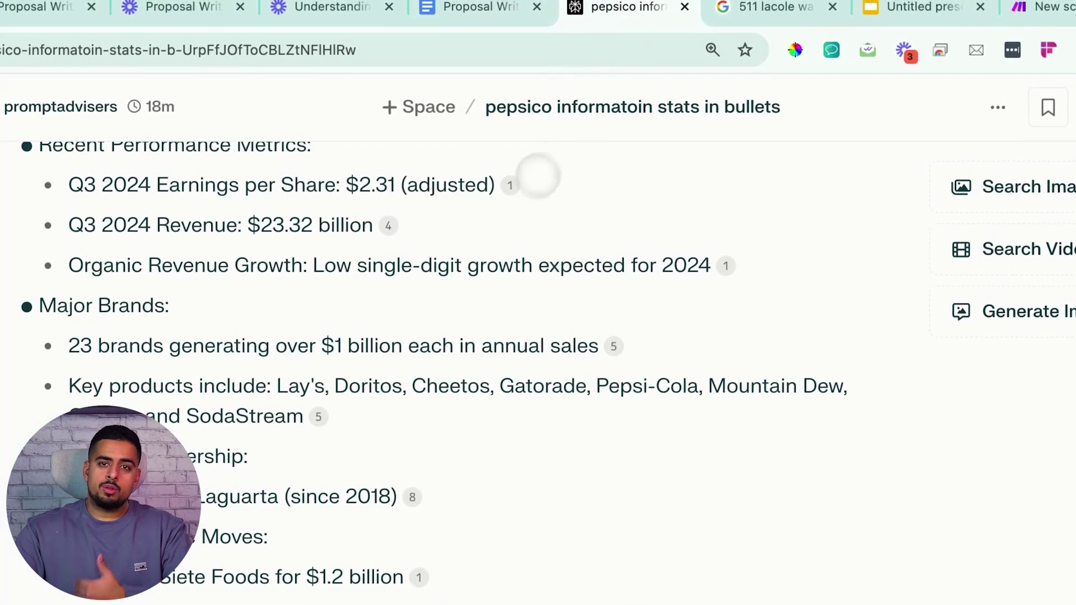
pyautogui.click(792, 12)
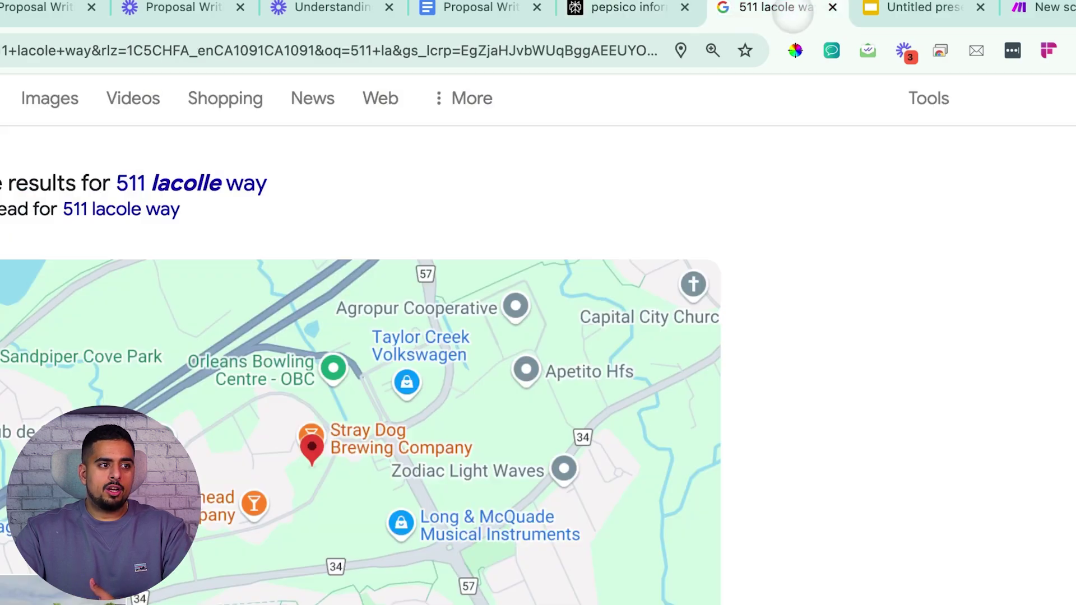
pyautogui.scroll(2, 361, 211)
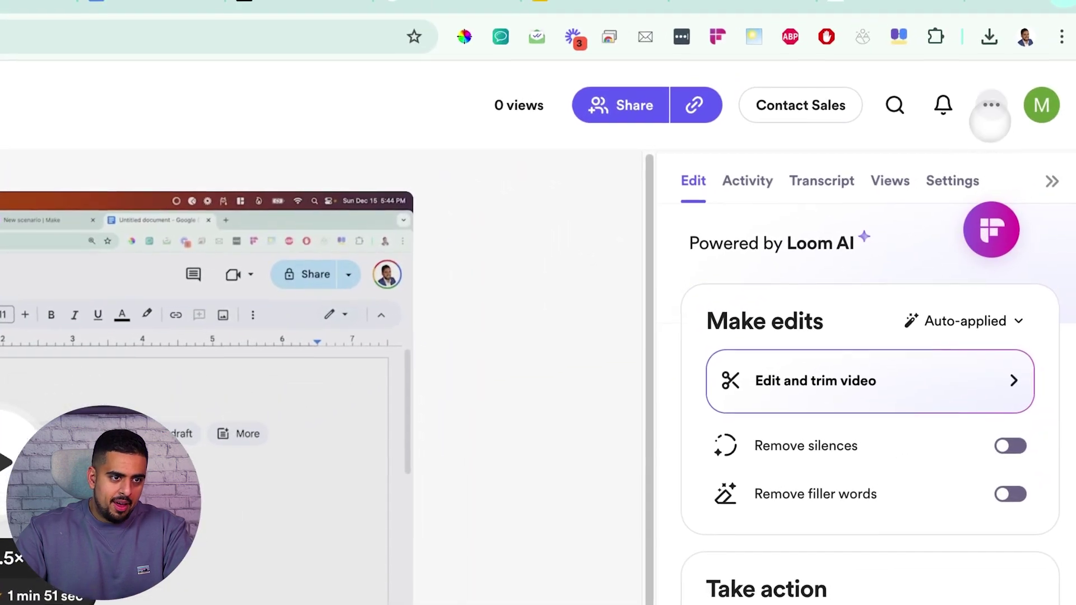
pyautogui.click(990, 107)
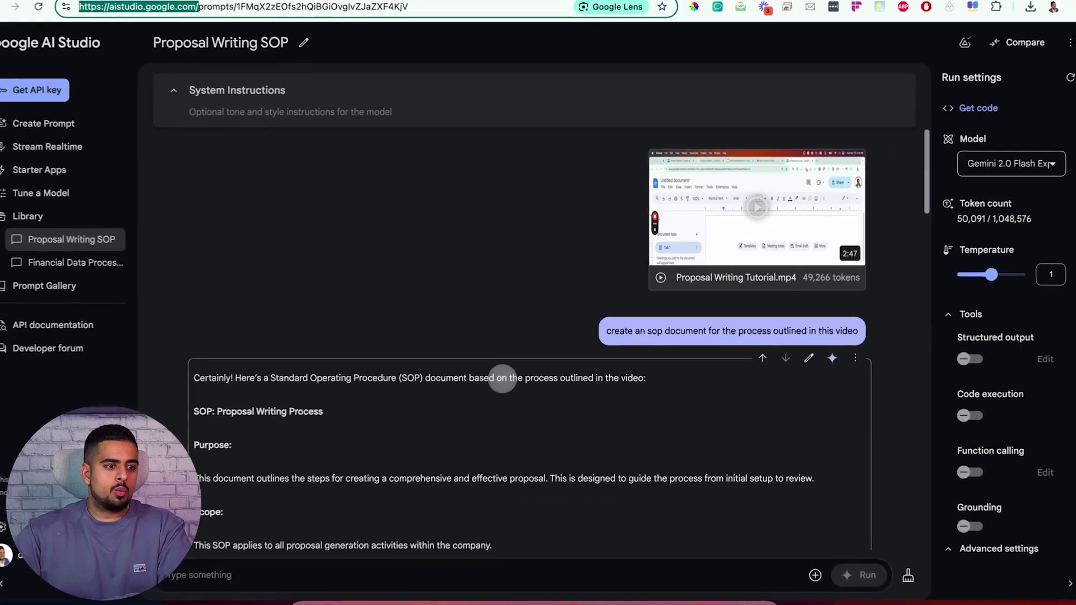
# Highlight the prompt sentence in the Proposal Writing SOP chat.
pyautogui.scroll(-15, 502, 380)
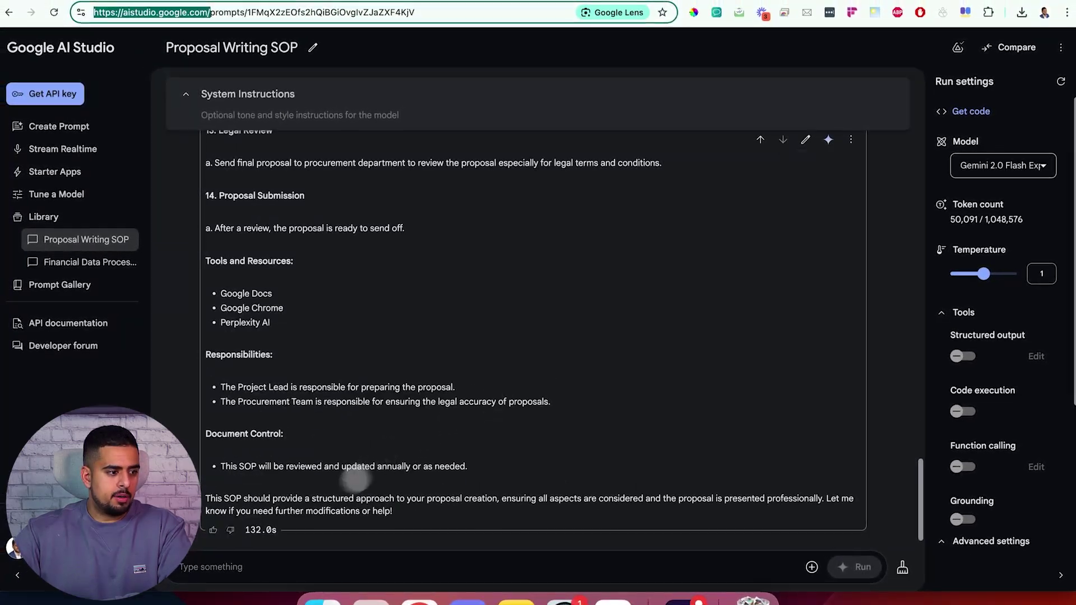
pyautogui.scroll(15, 252, 530)
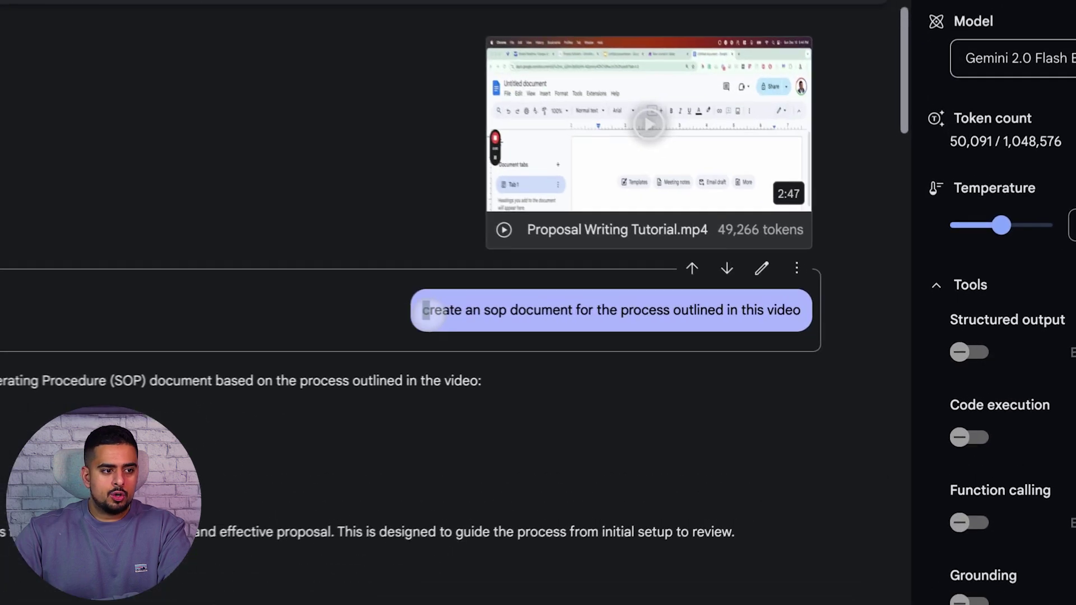
pyautogui.moveTo(426, 310); pyautogui.dragTo(494, 309)
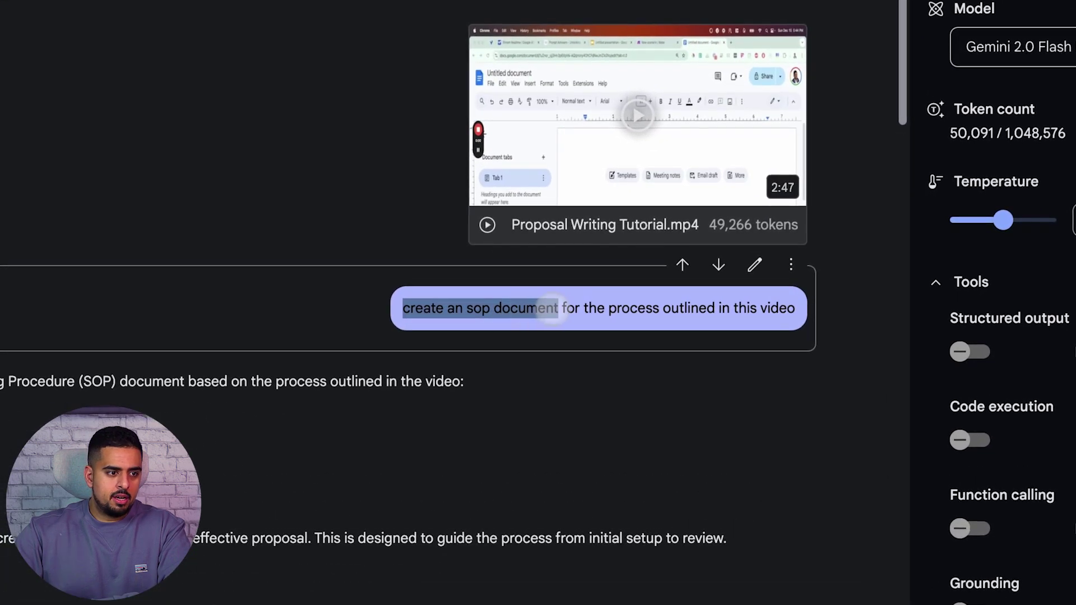
pyautogui.moveTo(554, 309); pyautogui.dragTo(807, 317)
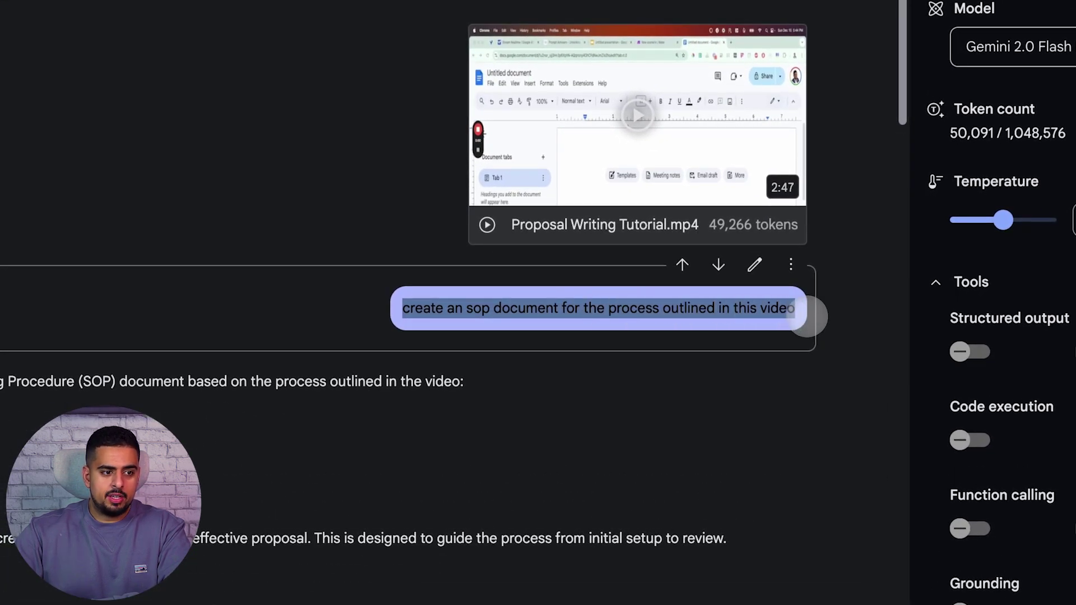
pyautogui.click(838, 316)
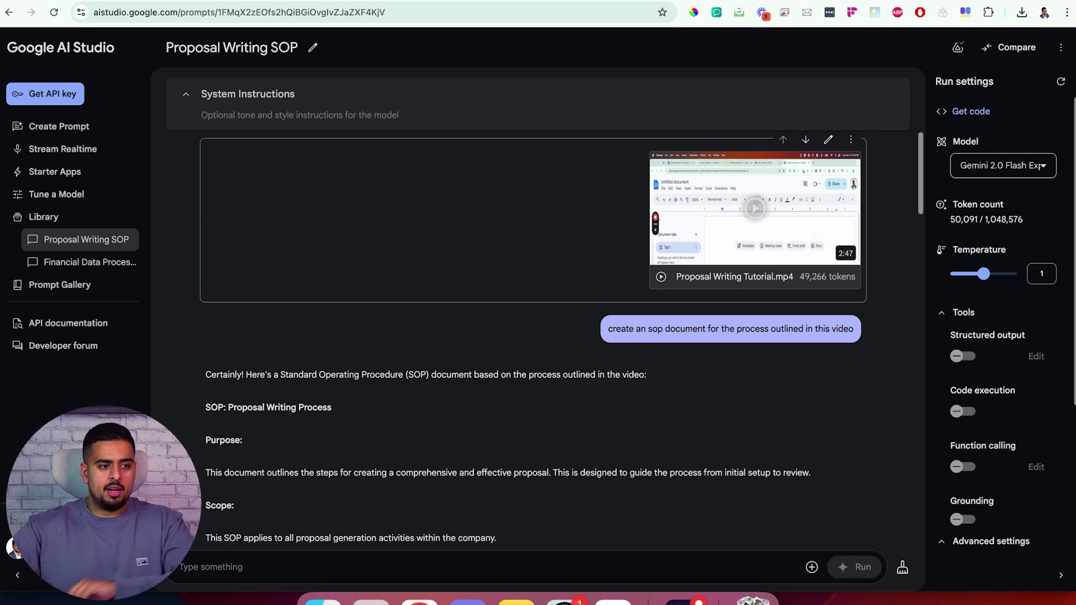
# Select the numbered proposal outline in Gemini's SOP answer.
pyautogui.scroll(-3, 583, 263)
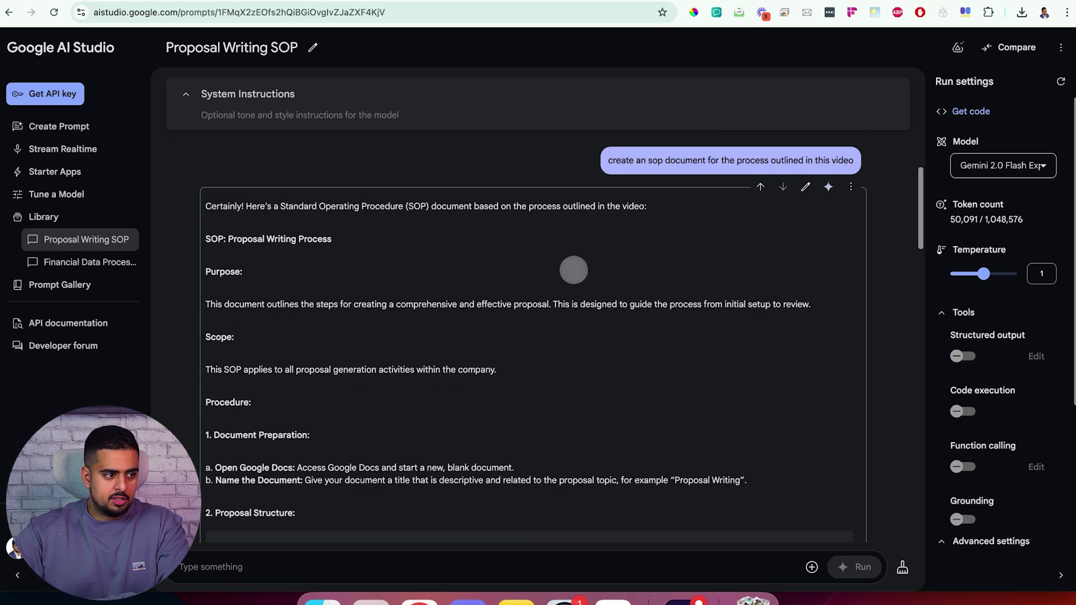
pyautogui.scroll(-6, 365, 294)
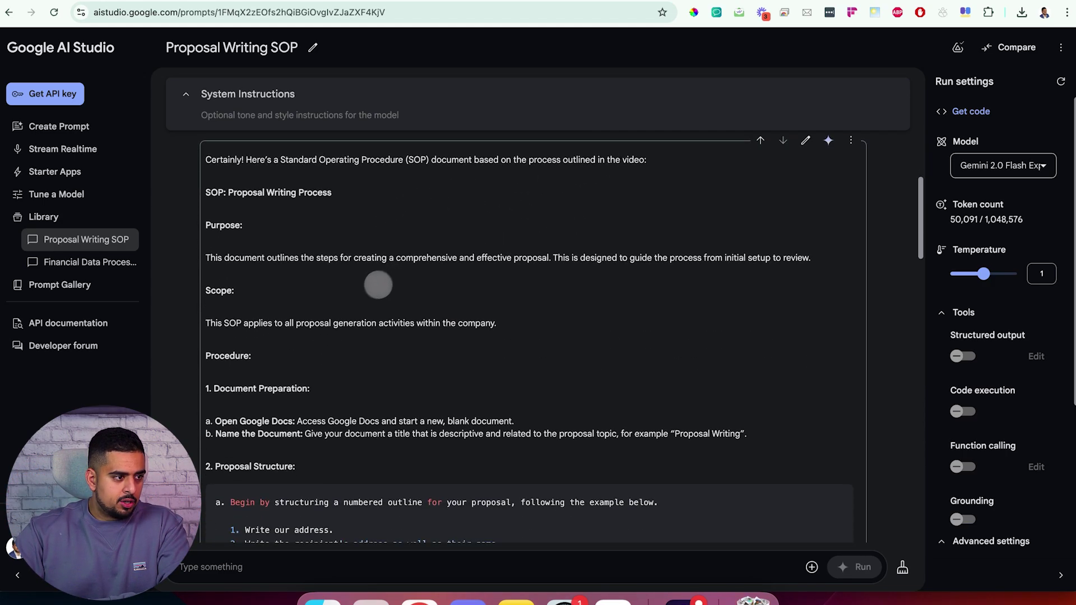
pyautogui.scroll(-10, 365, 297)
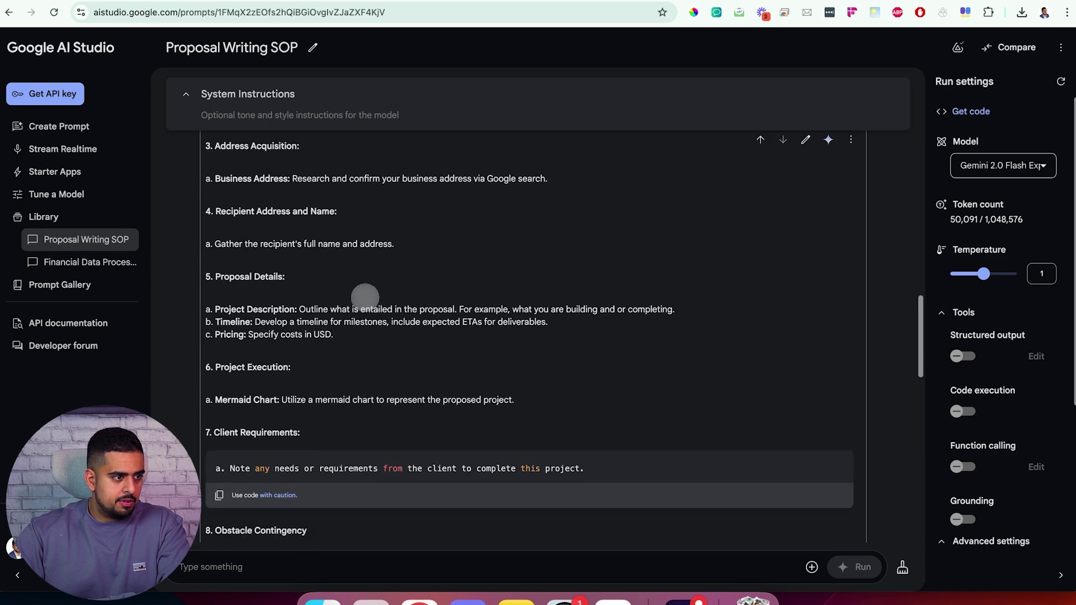
pyautogui.scroll(-7, 395, 301)
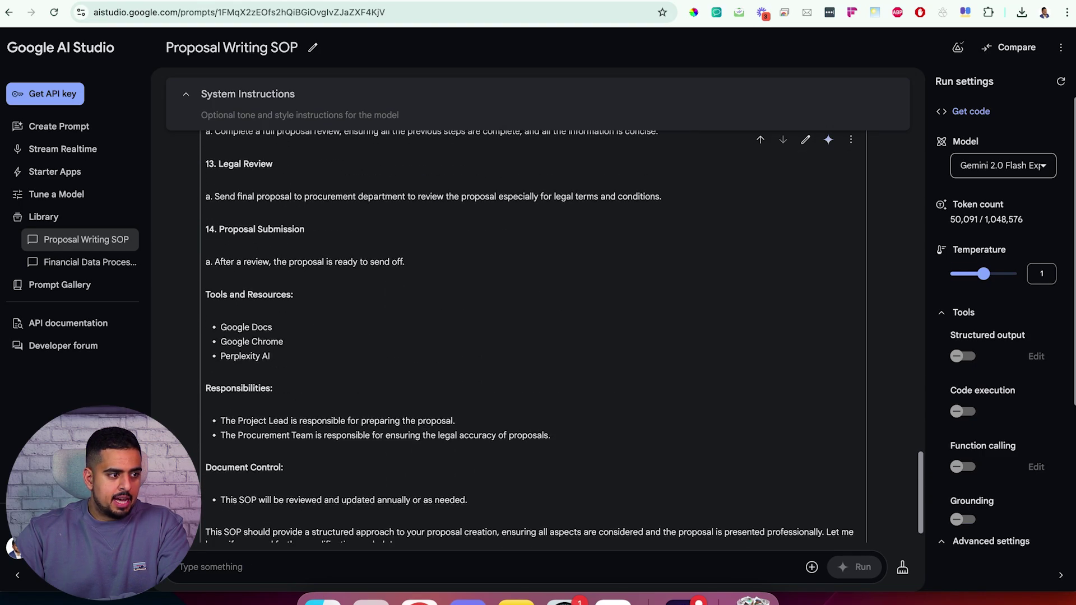
pyautogui.scroll(17, 357, 321)
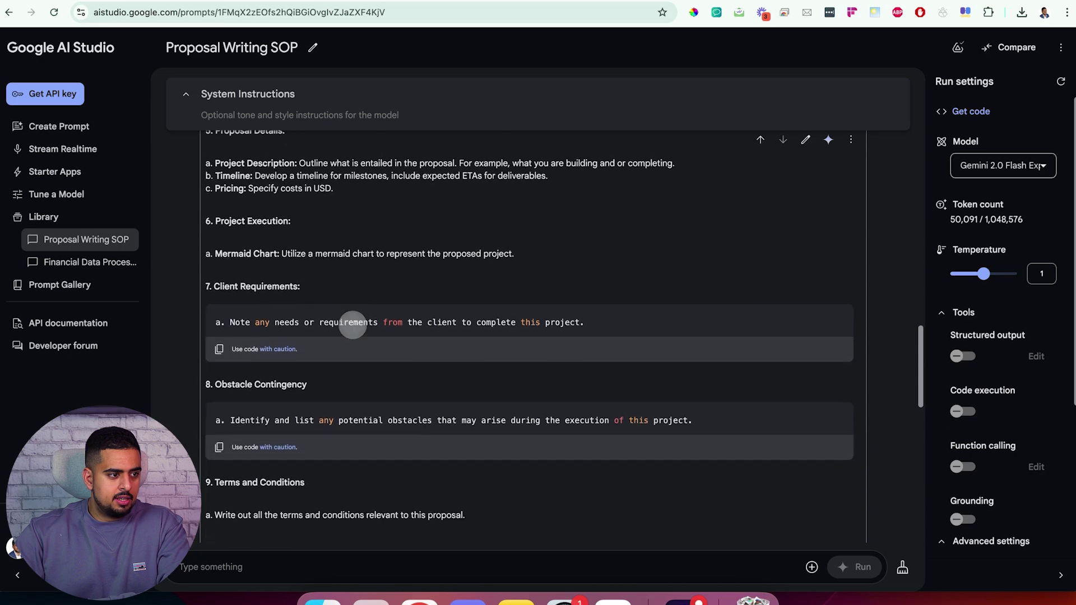
pyautogui.scroll(1, 353, 328)
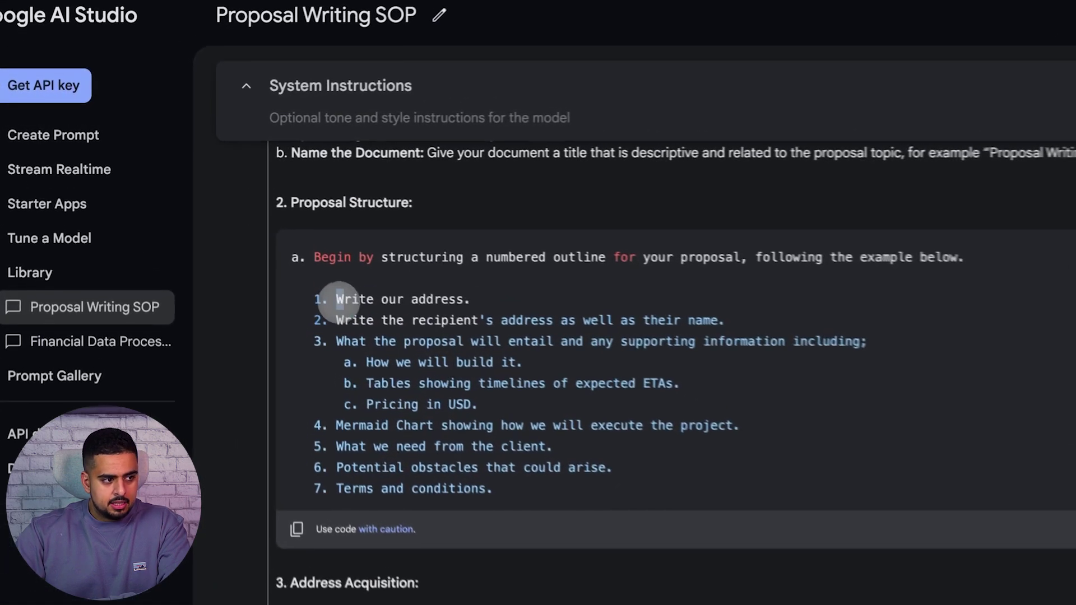
pyautogui.moveTo(339, 301); pyautogui.dragTo(512, 497)
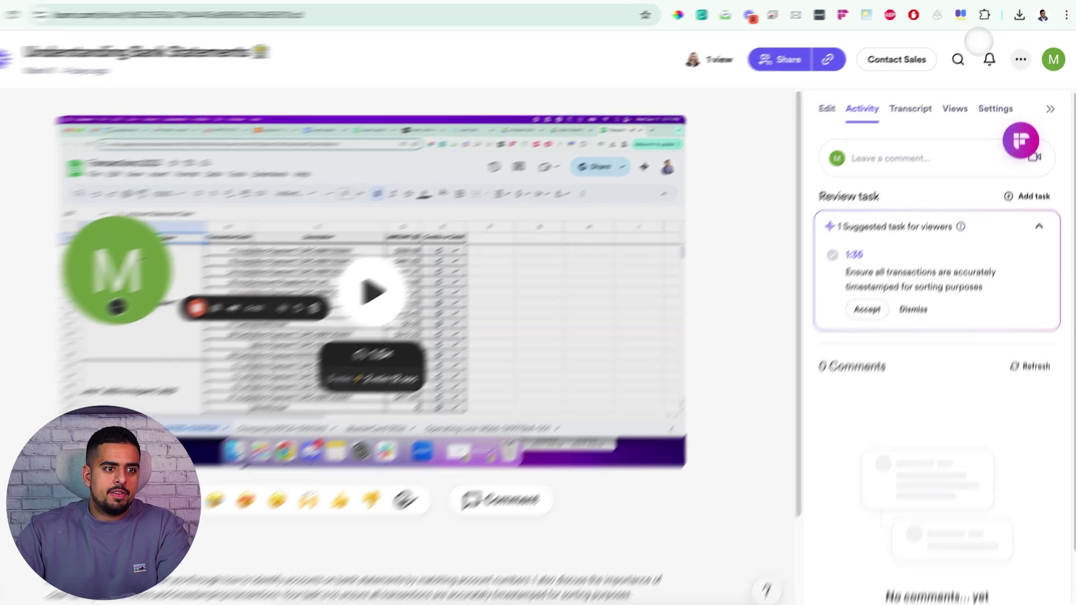
# Download the Understanding Bank Statements video from Loom as a 9.7 MB .mp4.
pyautogui.click(1023, 55)
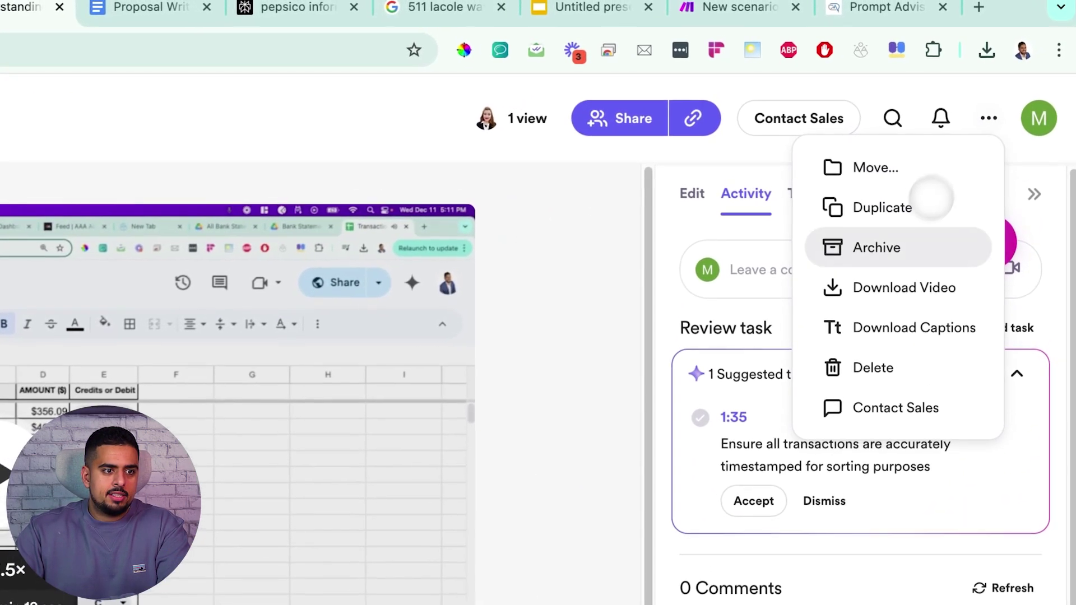
pyautogui.click(953, 275)
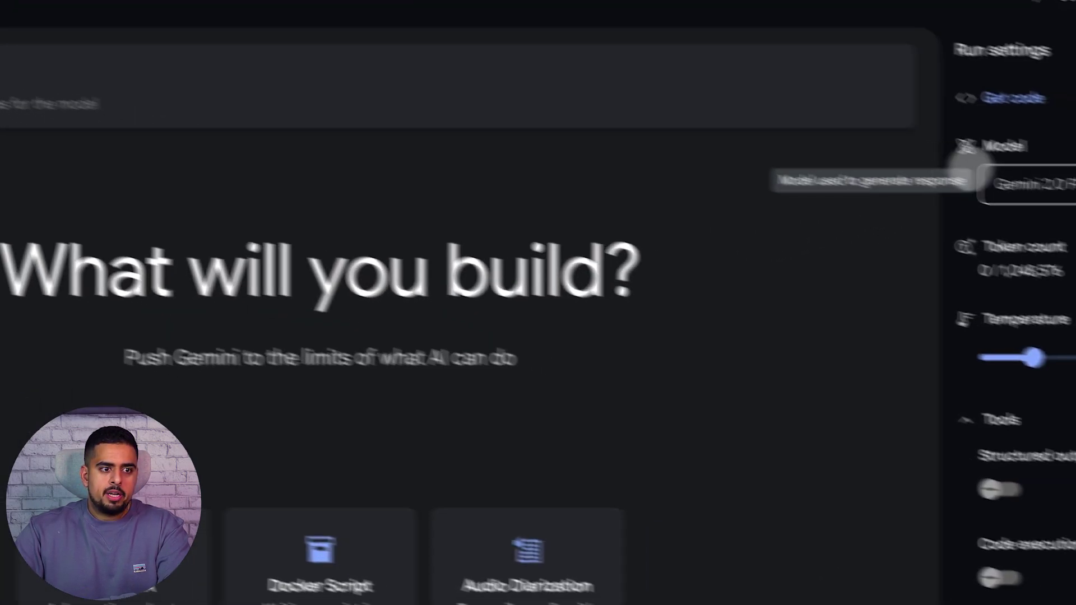
# Keep Gemini 2.0 Flash Experimental as the model and expand System Instructions.
pyautogui.click(958, 168)
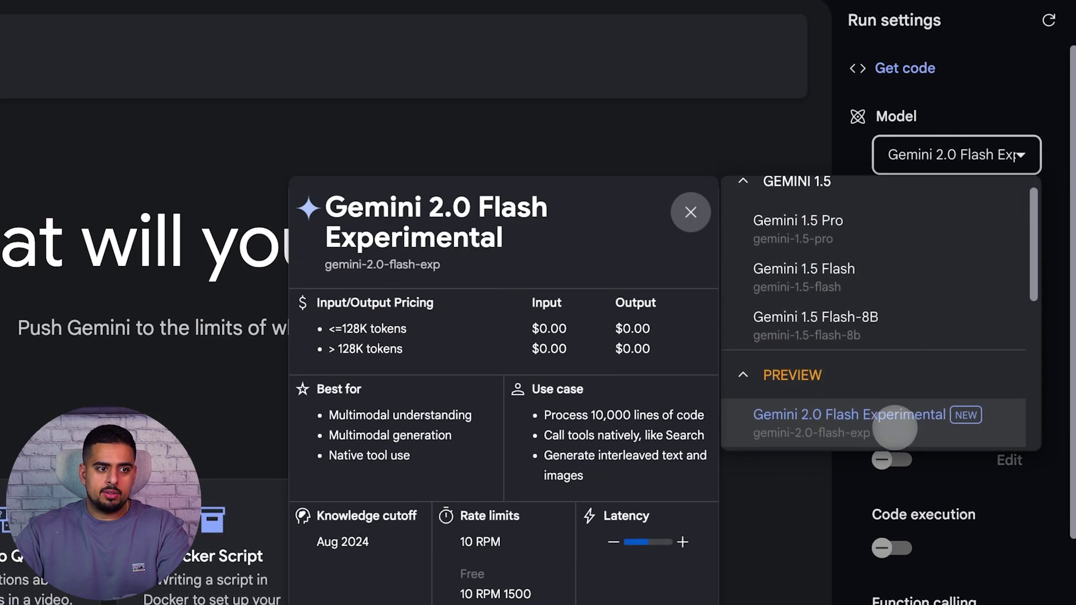
pyautogui.click(899, 415)
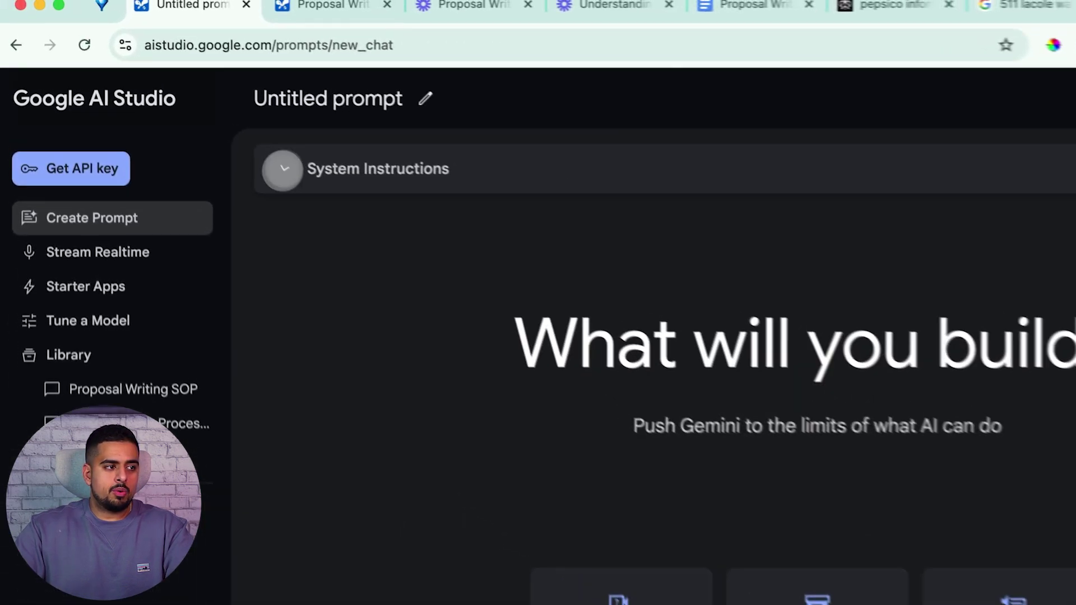
pyautogui.click(282, 170)
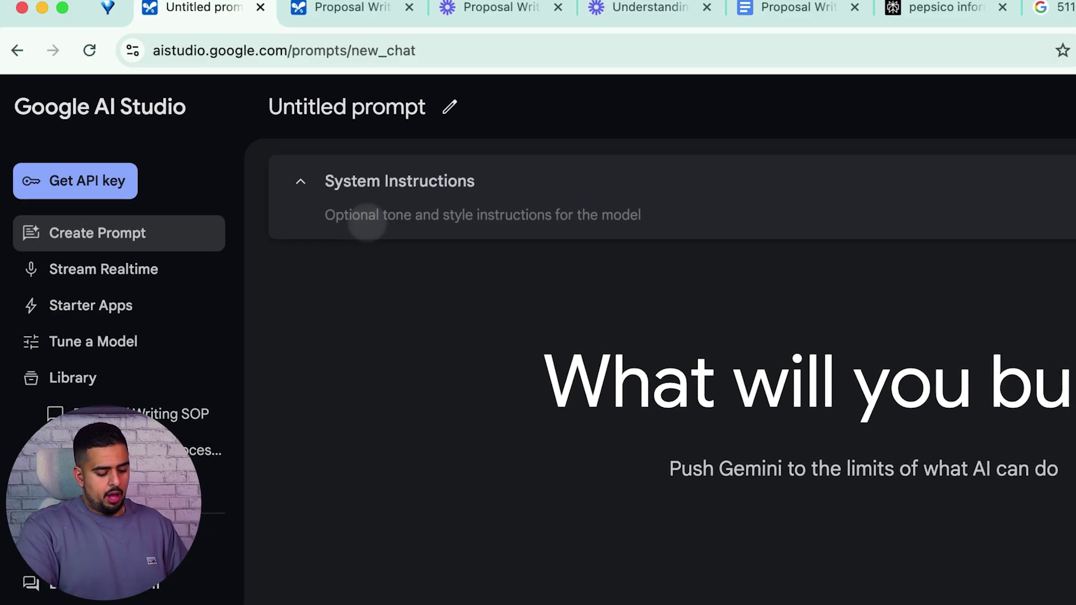
# Write a system instruction asking for a step-by-step team SOP from every provided video.
pyautogui.click(367, 222)
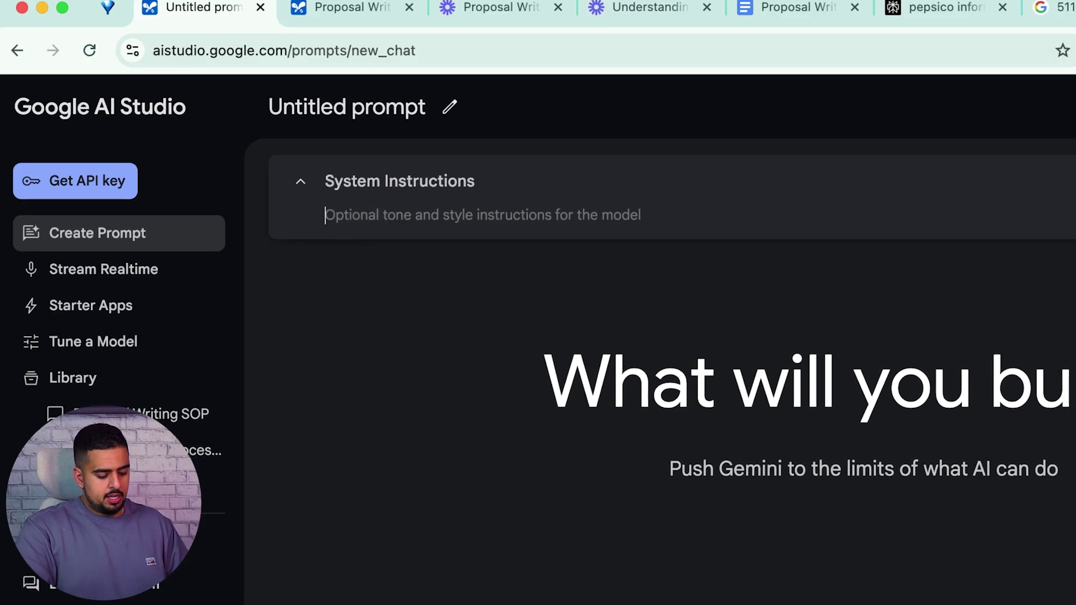
pyautogui.write('for every v')
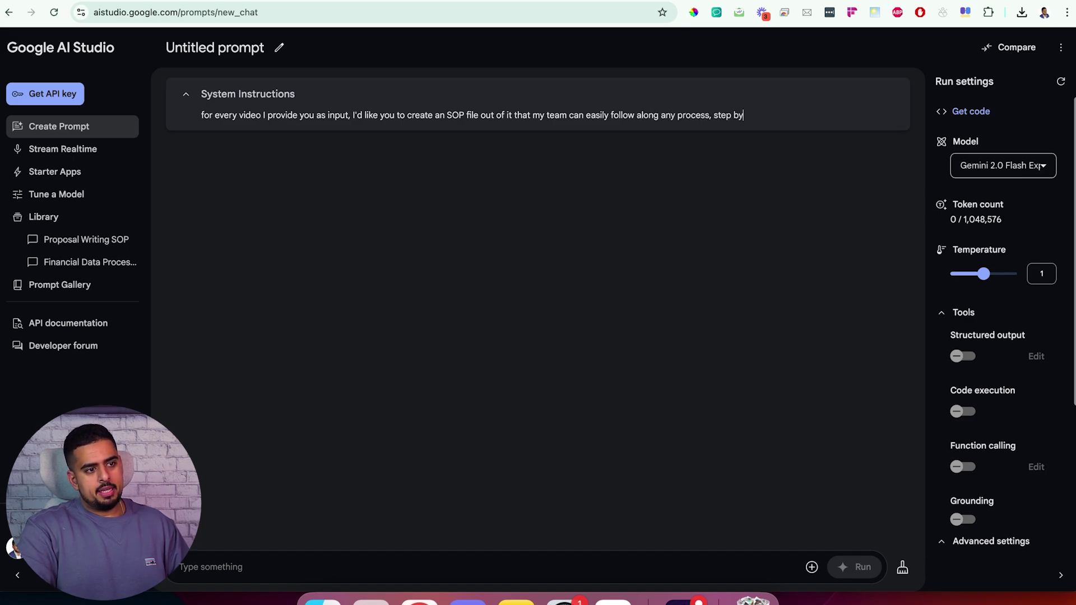
pyautogui.write('step.')
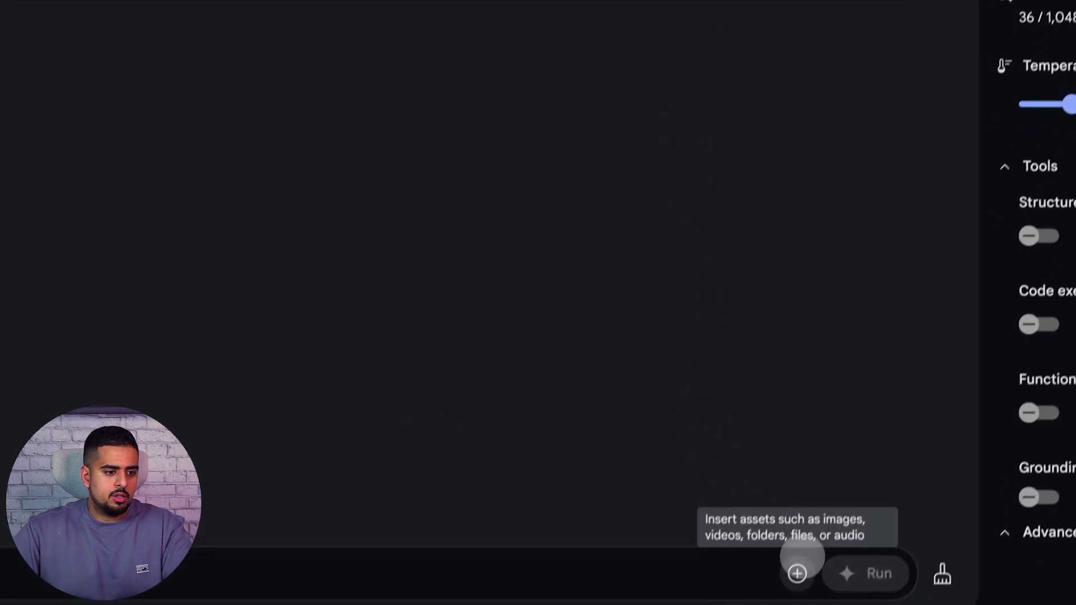
pyautogui.click(800, 564)
pyautogui.click(852, 362)
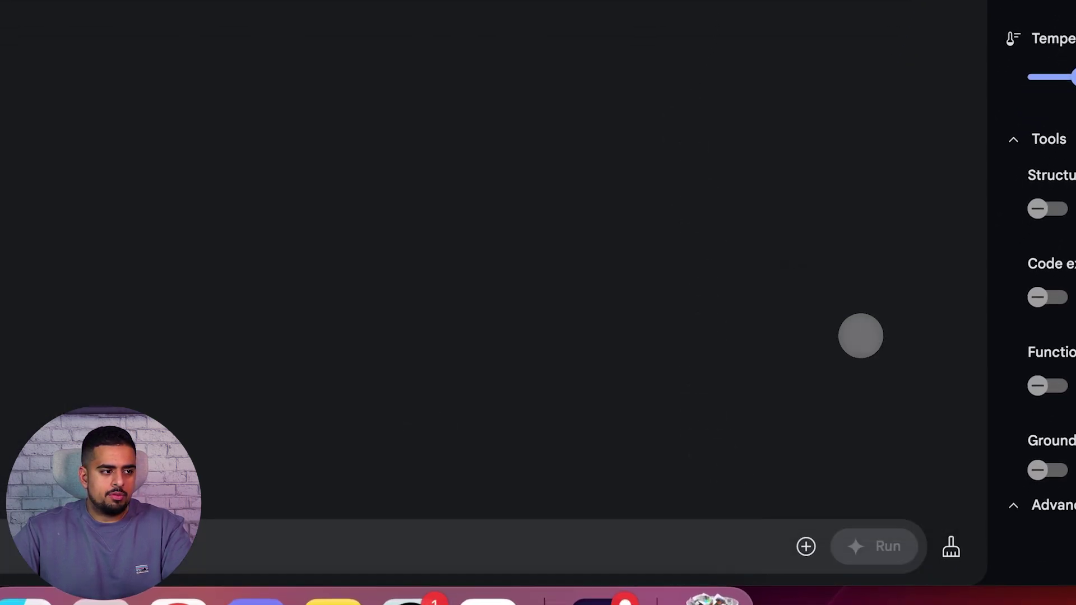
# Attach Understanding Bank Statements.mp4 from Downloads and run the prompt to generate its SOP.
pyautogui.click(302, 119)
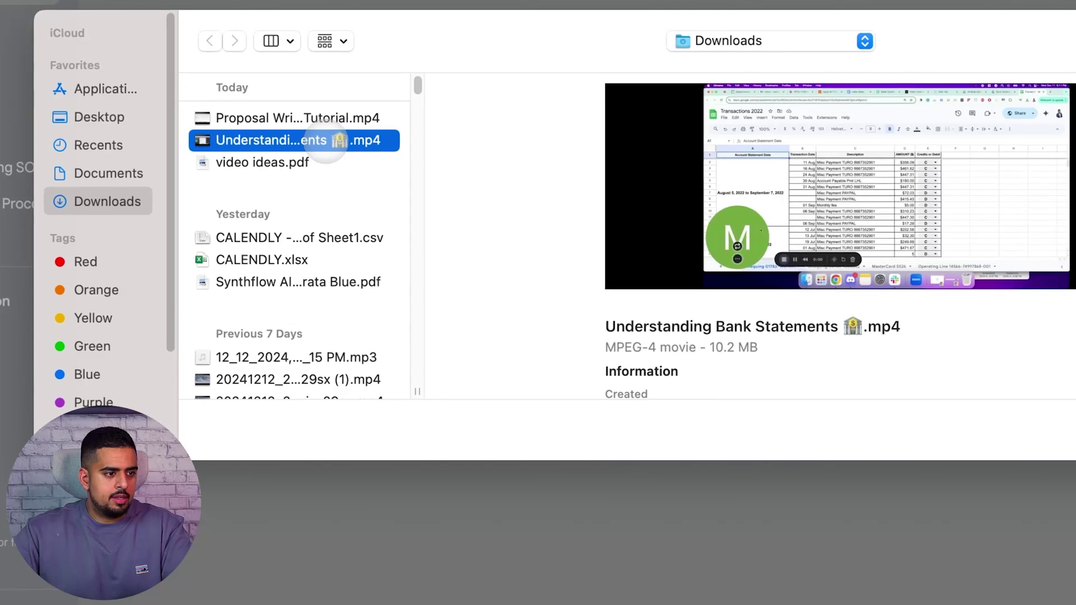
pyautogui.doubleClick(326, 141)
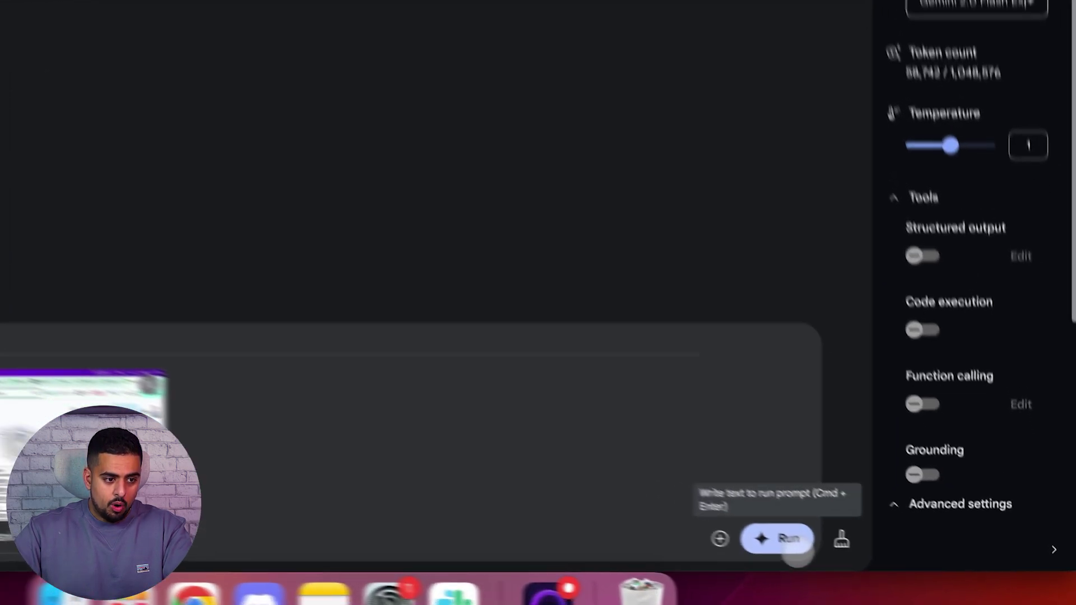
pyautogui.click(863, 567)
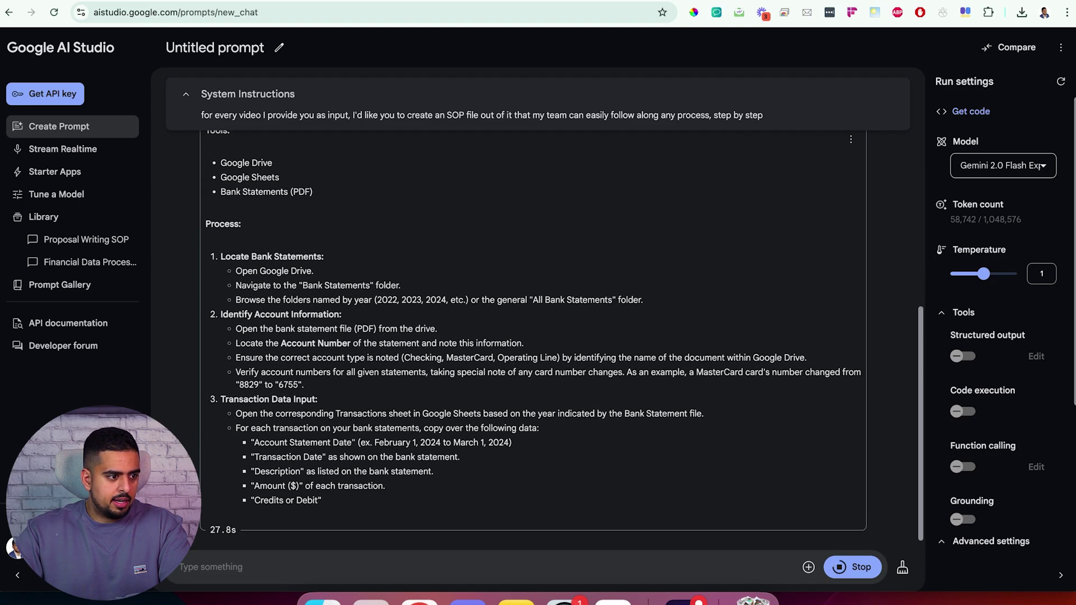
pyautogui.scroll(5, 416, 322)
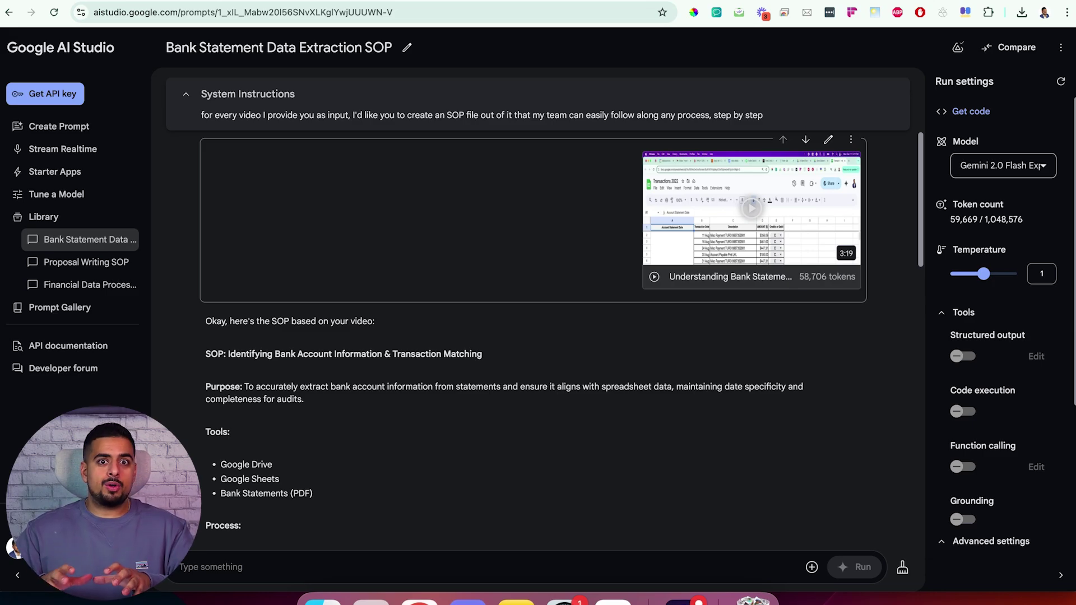
# Open the Stream Realtime page from the left sidebar.
pyautogui.click(94, 148)
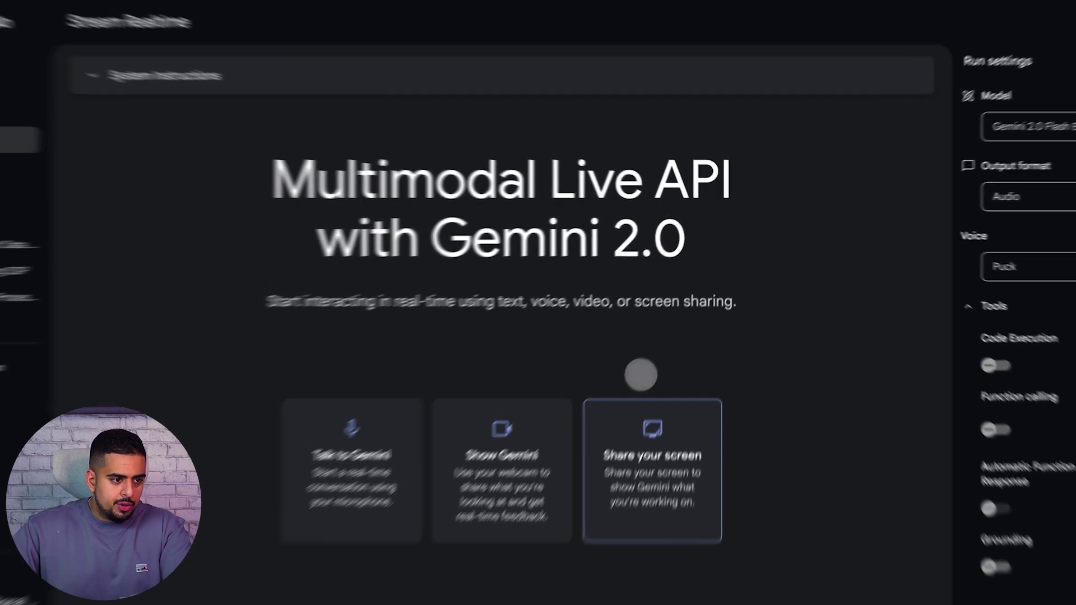
# Share the entire screen with Gemini in a live Stream Realtime session.
pyautogui.click(658, 437)
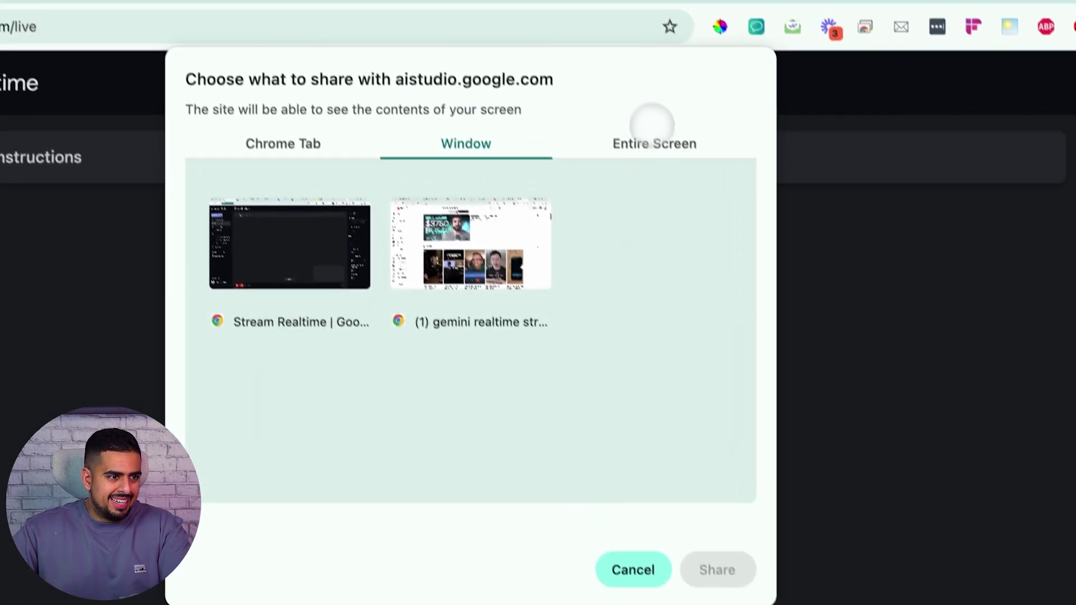
pyautogui.click(589, 8)
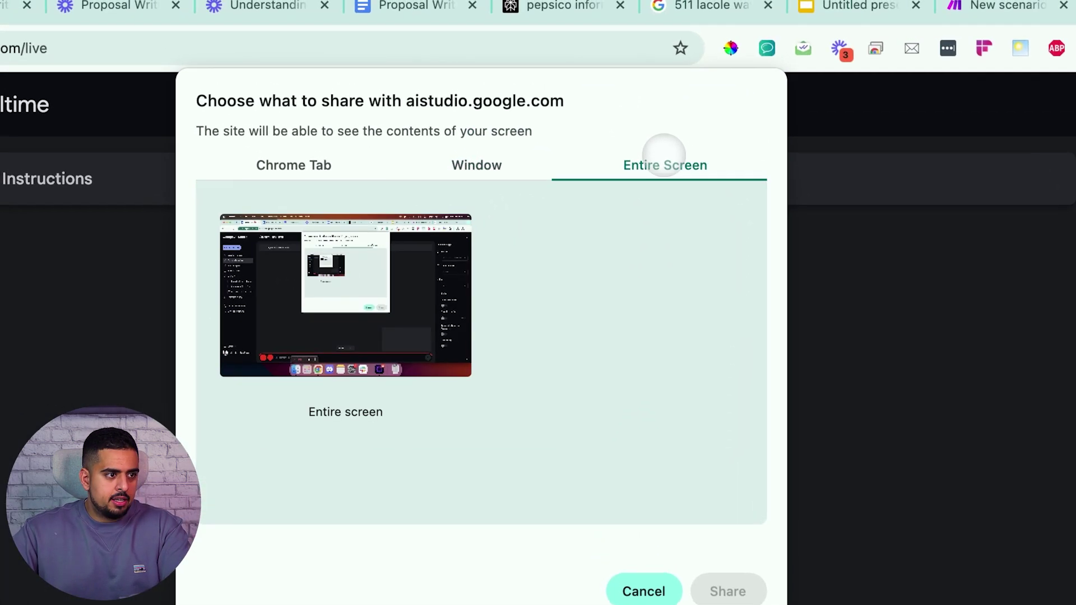
pyautogui.click(383, 97)
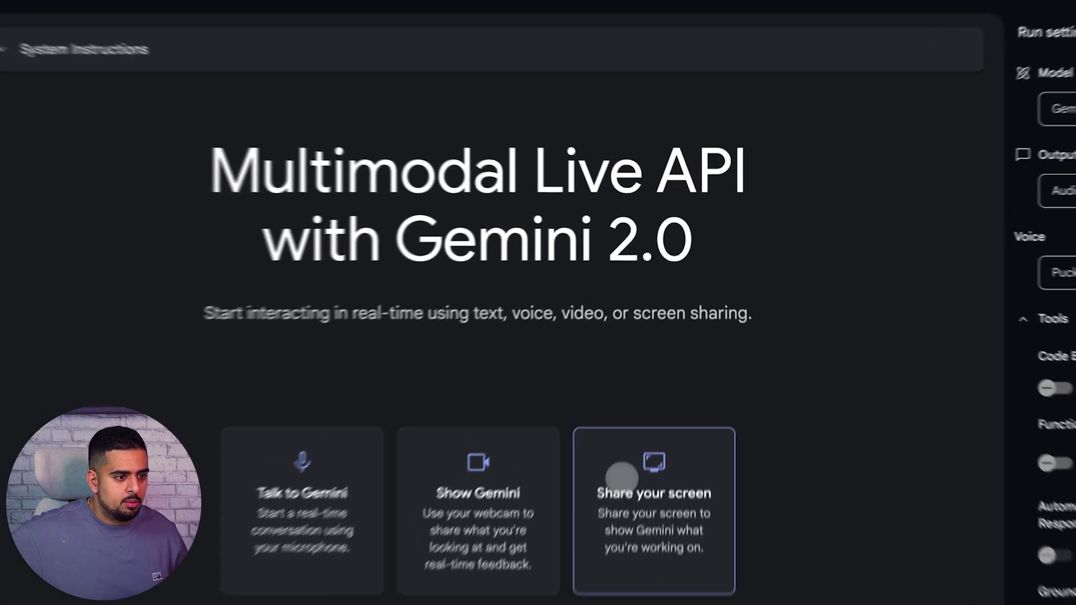
pyautogui.click(621, 477)
pyautogui.click(624, 9)
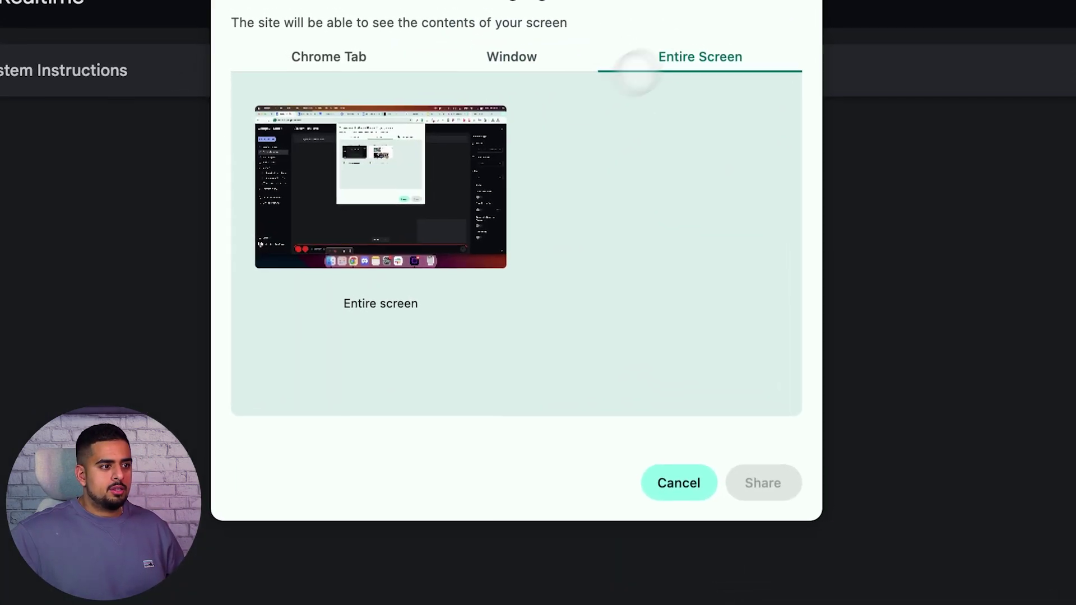
pyautogui.click(331, 221)
pyautogui.click(791, 483)
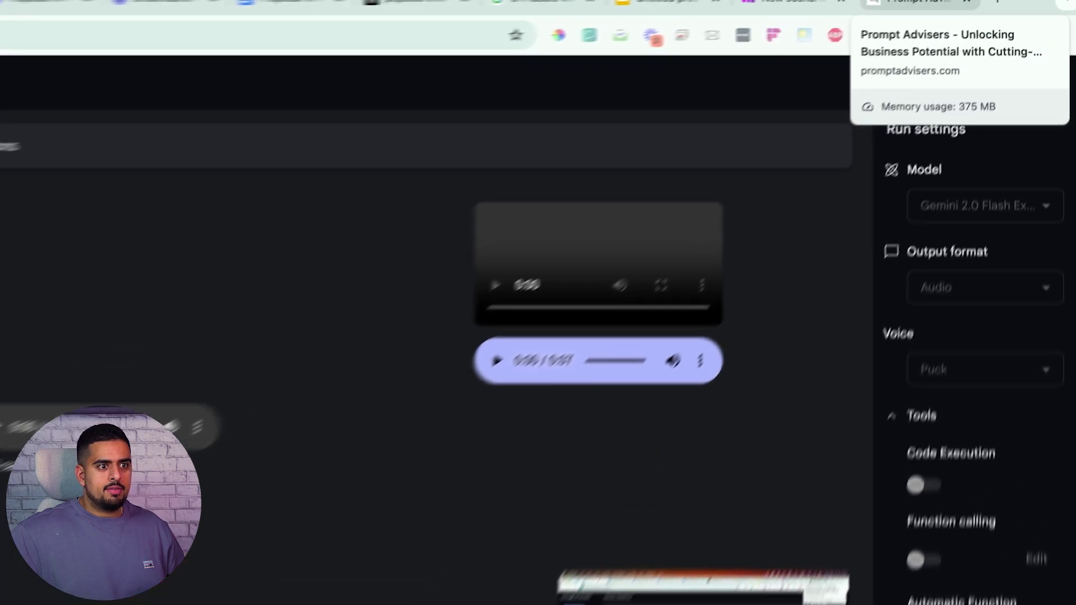
# Bring up the promptadvisers.com homepage, with its form popup closed, during the live share.
pyautogui.click(959, 1)
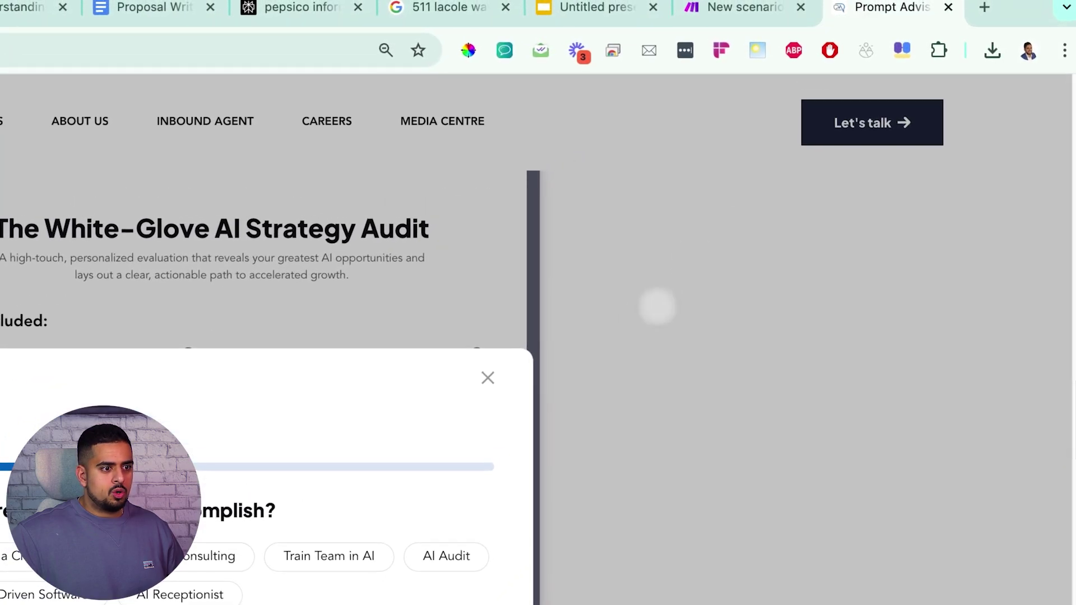
pyautogui.click(487, 379)
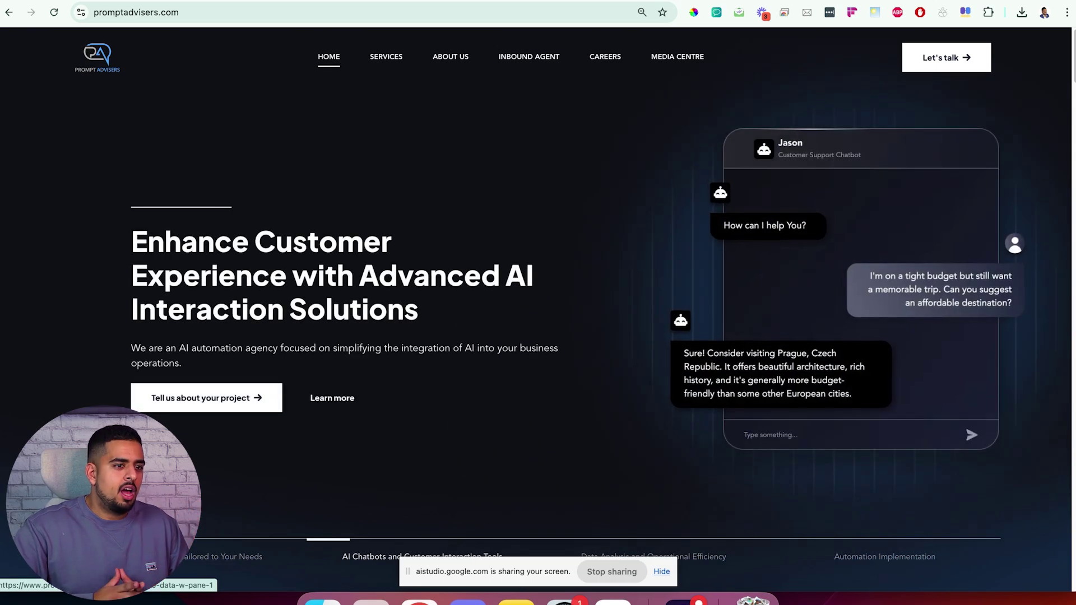
pyautogui.hotkey('ctrl', 'Tab')
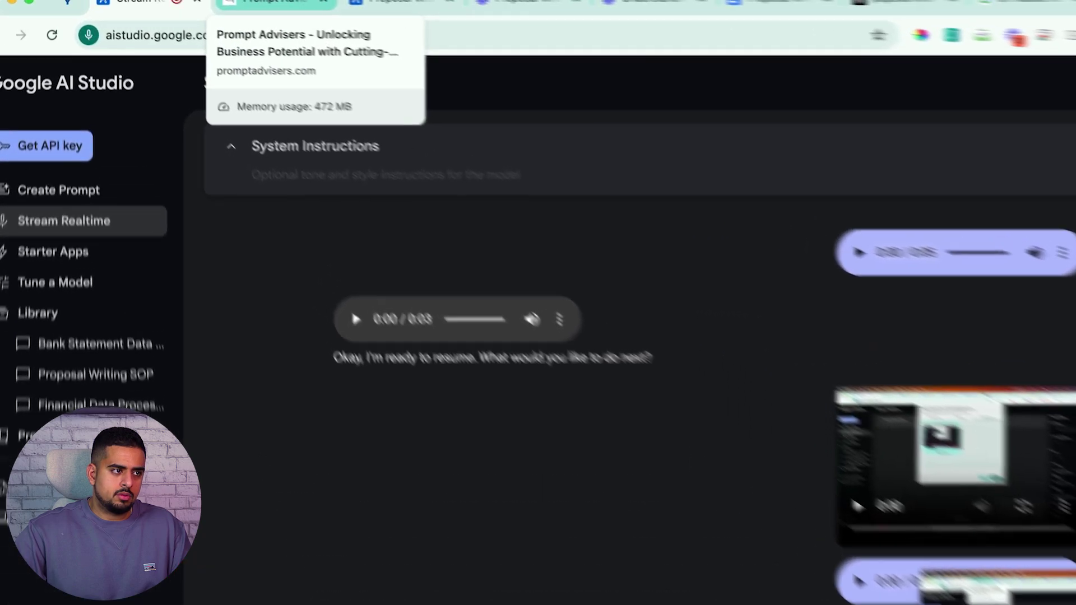
pyautogui.click(225, 1)
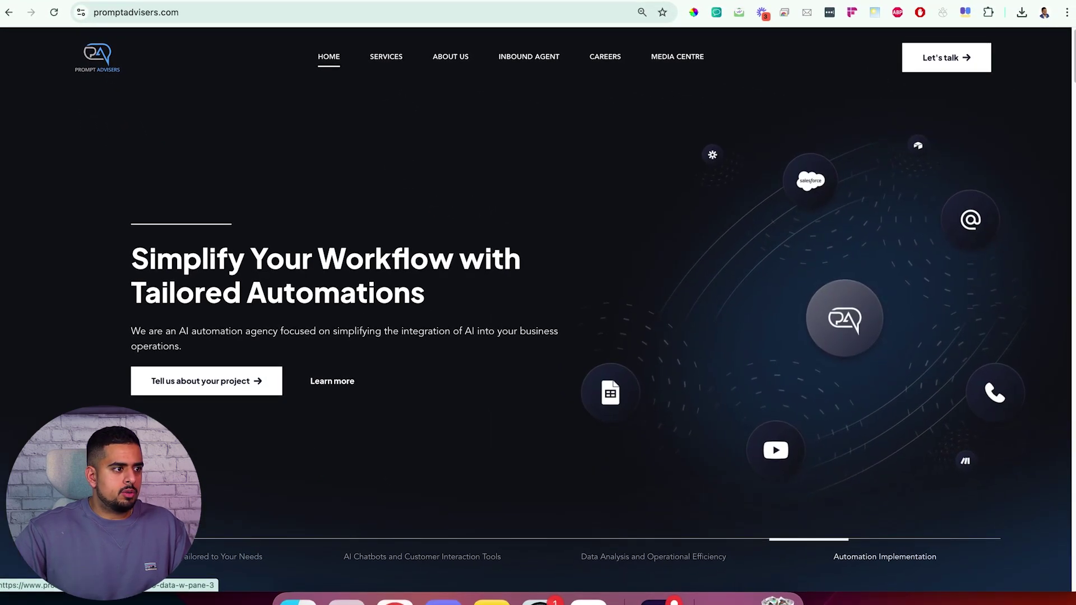
# Scroll the promptadvisers.com page past the audit pricing card, Testimonials and Newsroom sections.
pyautogui.scroll(-15, 415, 175)
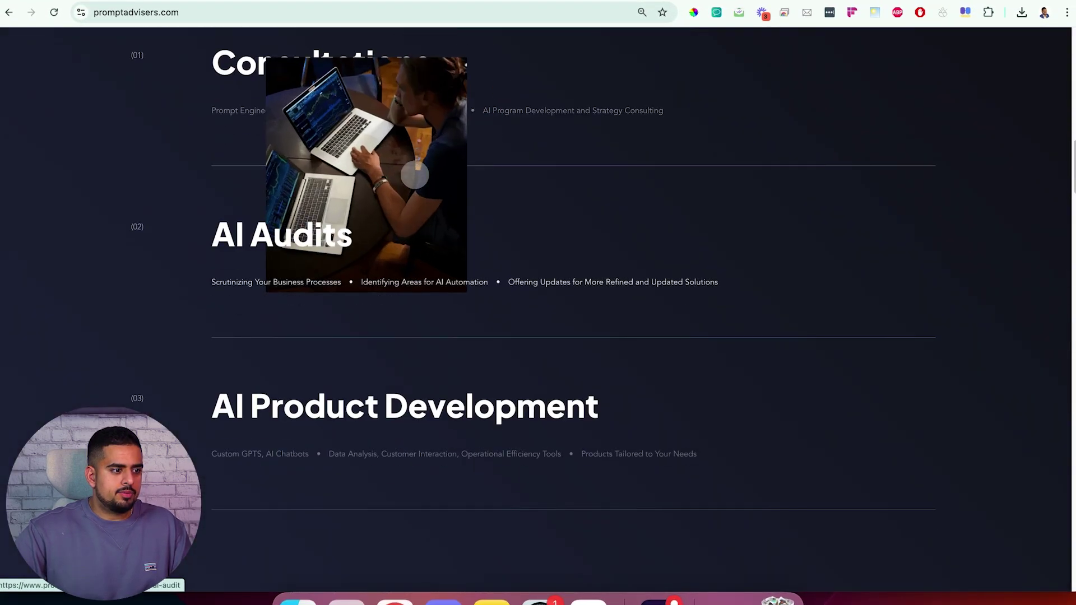
pyautogui.scroll(-15, 414, 175)
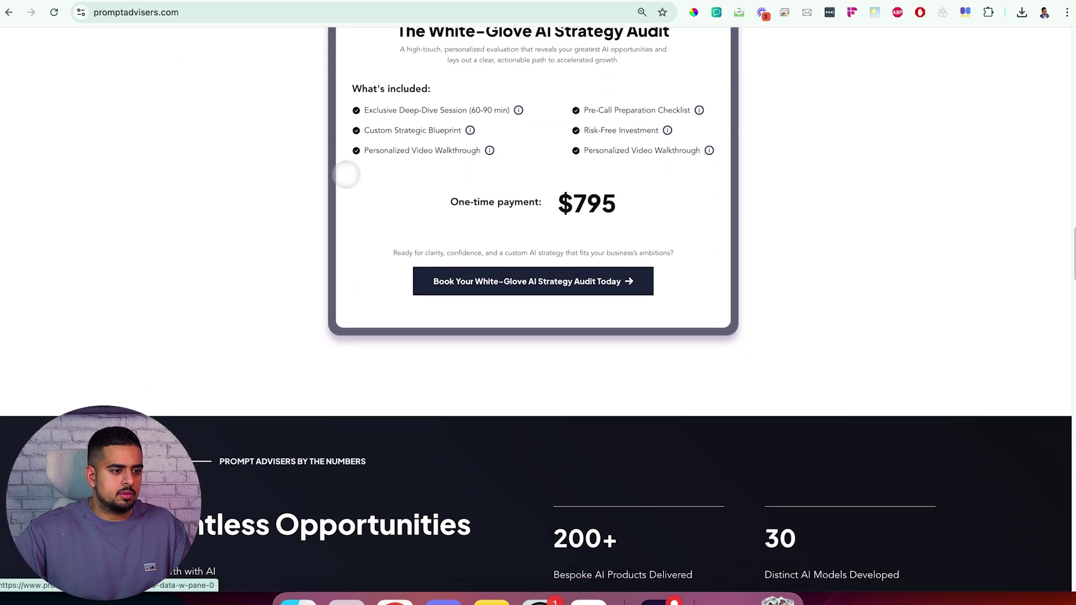
pyautogui.scroll(-15, 336, 175)
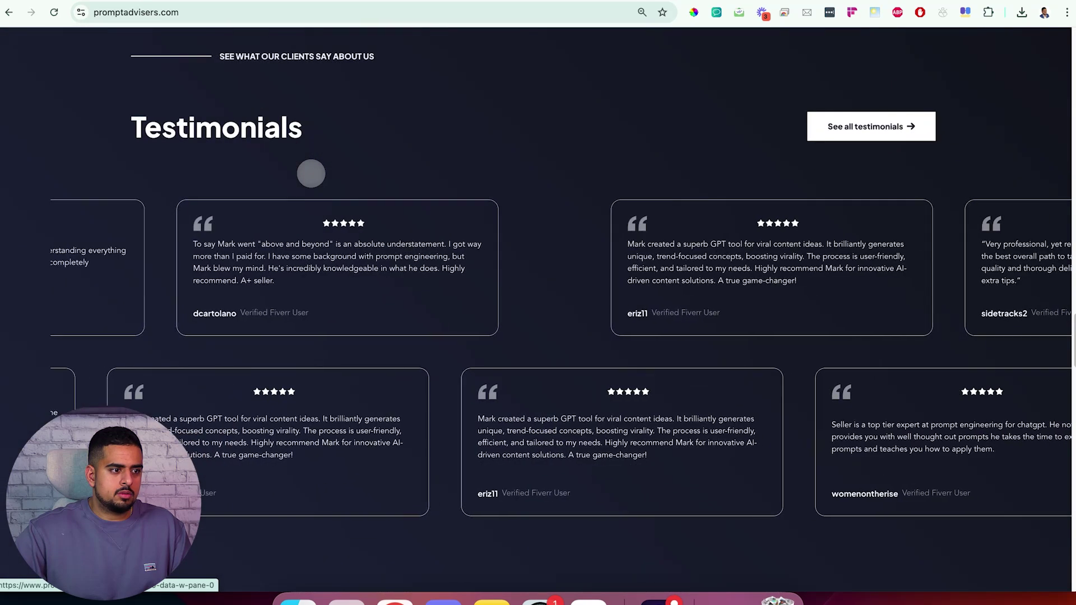
pyautogui.scroll(-5, 311, 173)
pyautogui.scroll(15, 311, 173)
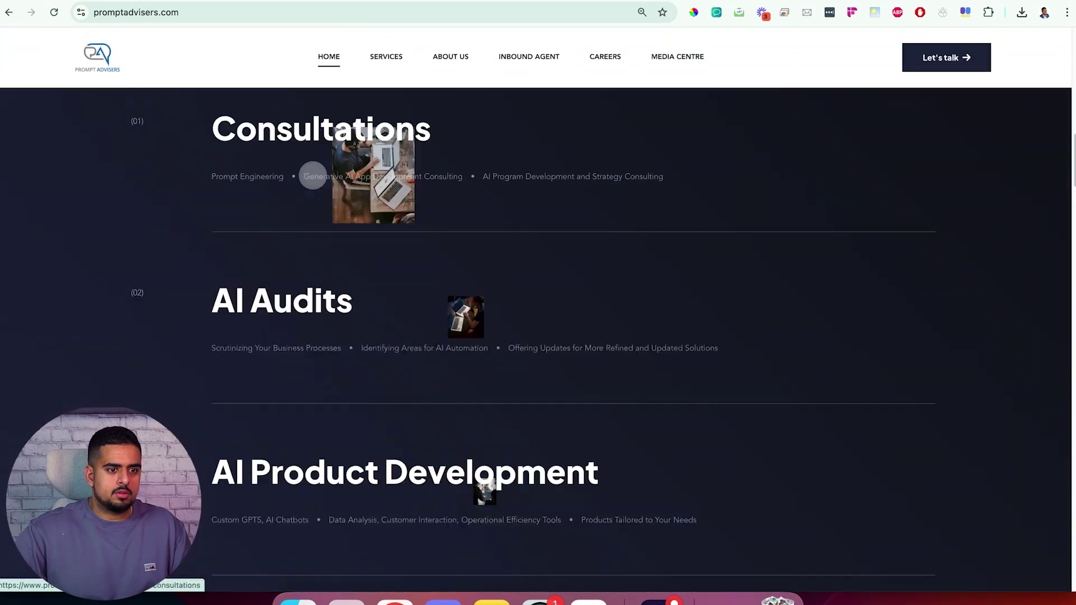
pyautogui.scroll(10, 313, 175)
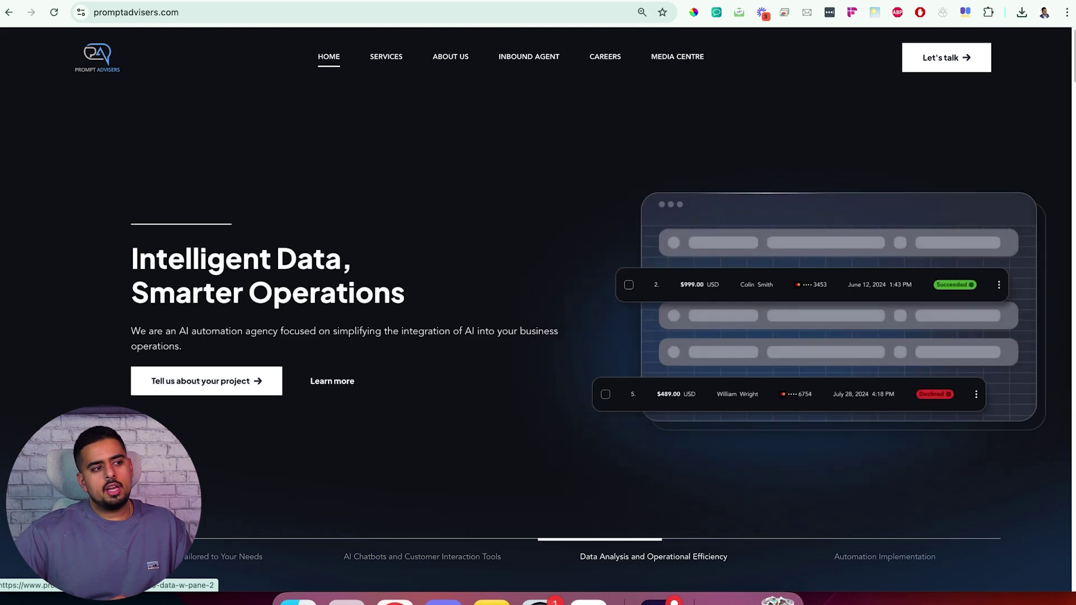
pyautogui.scroll(-15, 321, 183)
pyautogui.scroll(-5, 322, 182)
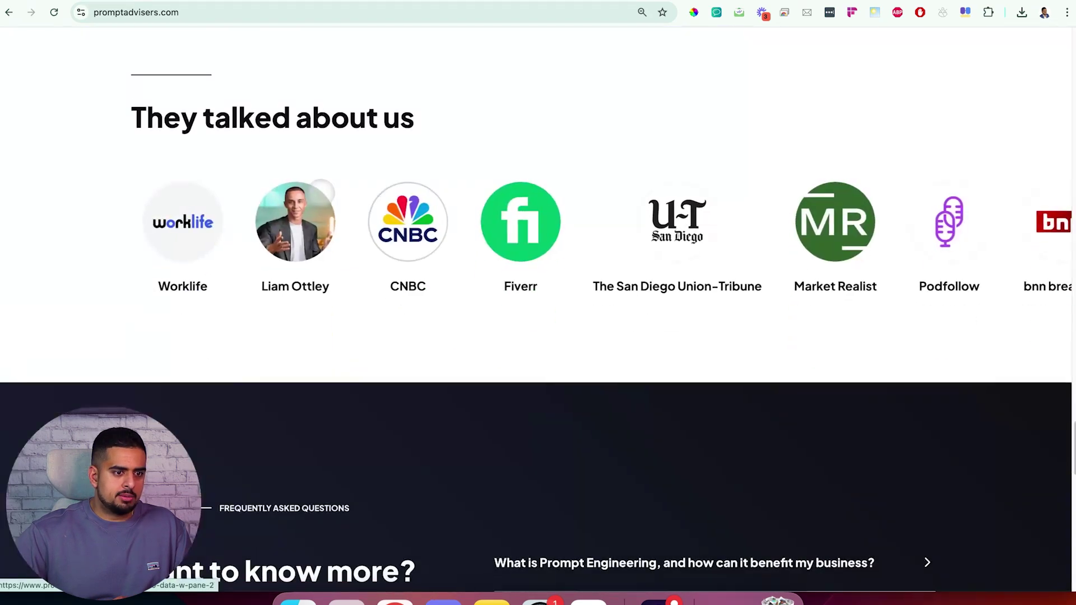
pyautogui.scroll(20, 320, 193)
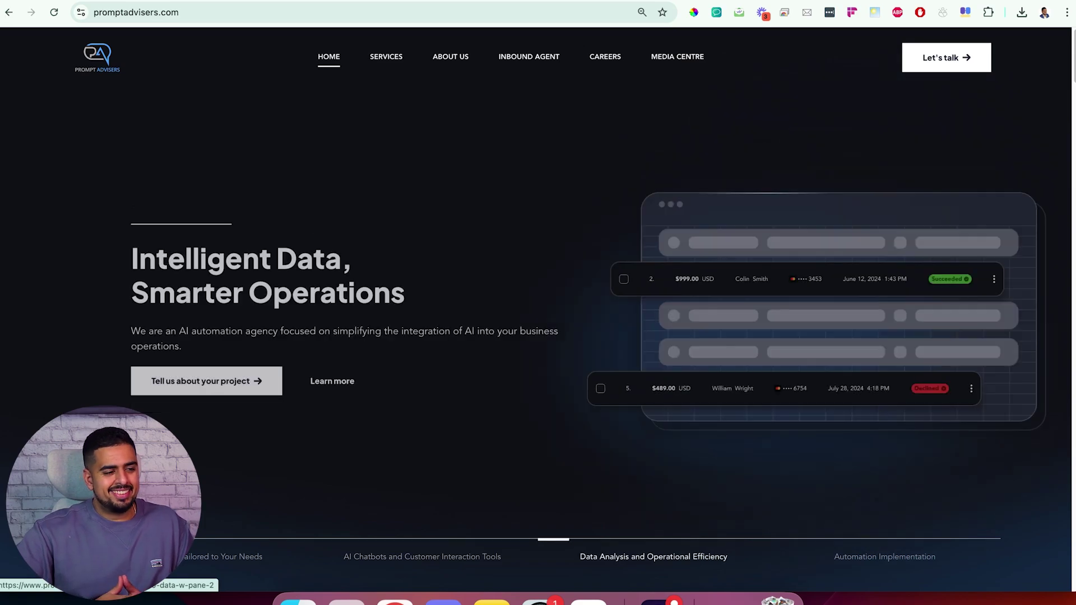
pyautogui.scroll(-15, 320, 193)
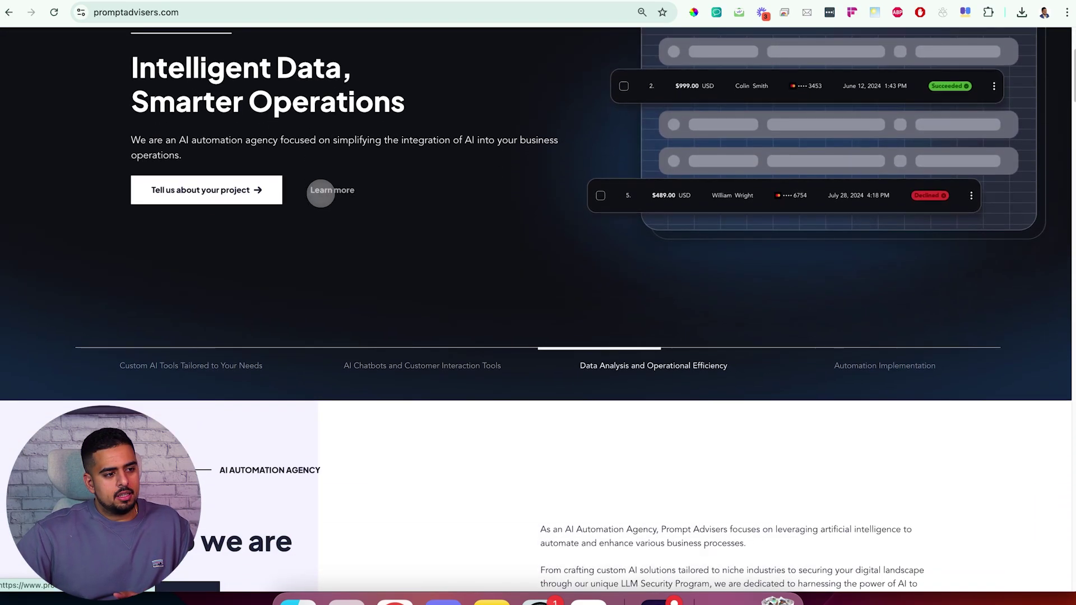
pyautogui.scroll(-20, 321, 194)
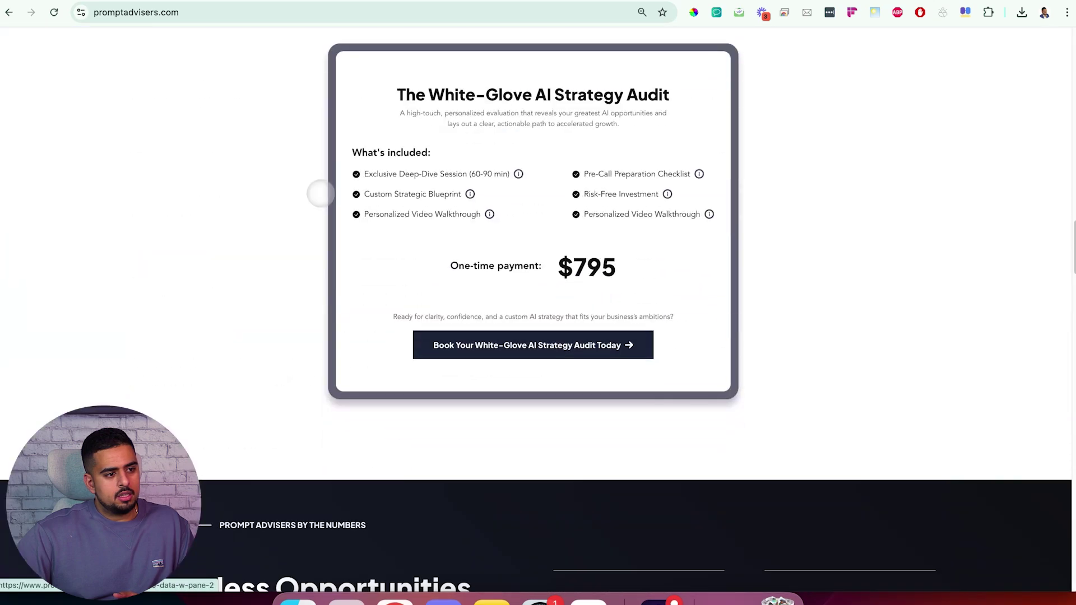
pyautogui.scroll(-2, 213, 182)
pyautogui.scroll(7, 213, 182)
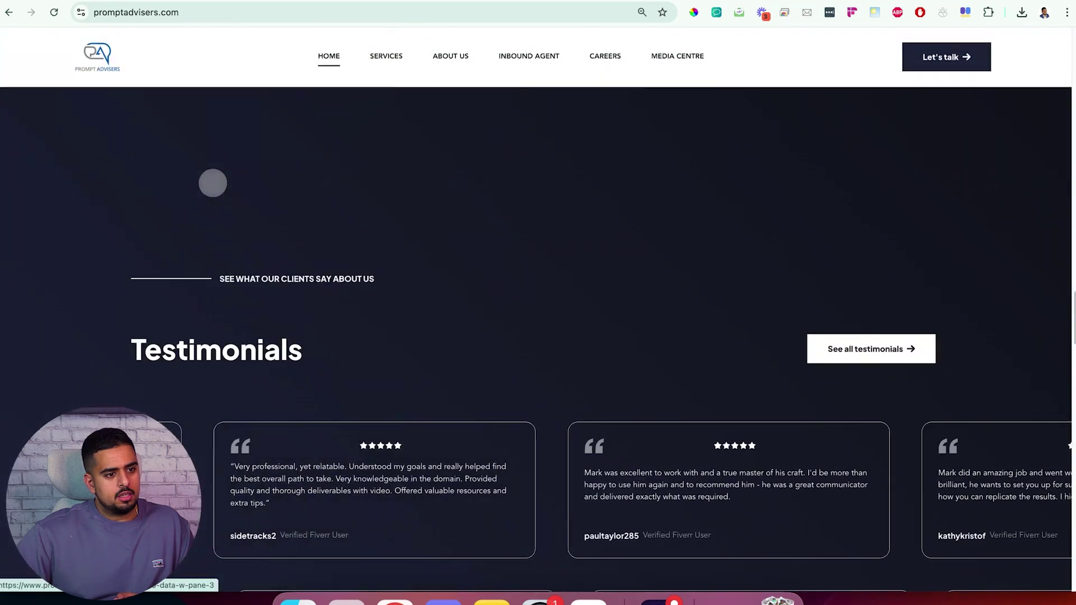
pyautogui.scroll(-1, 213, 183)
pyautogui.scroll(-5, 213, 183)
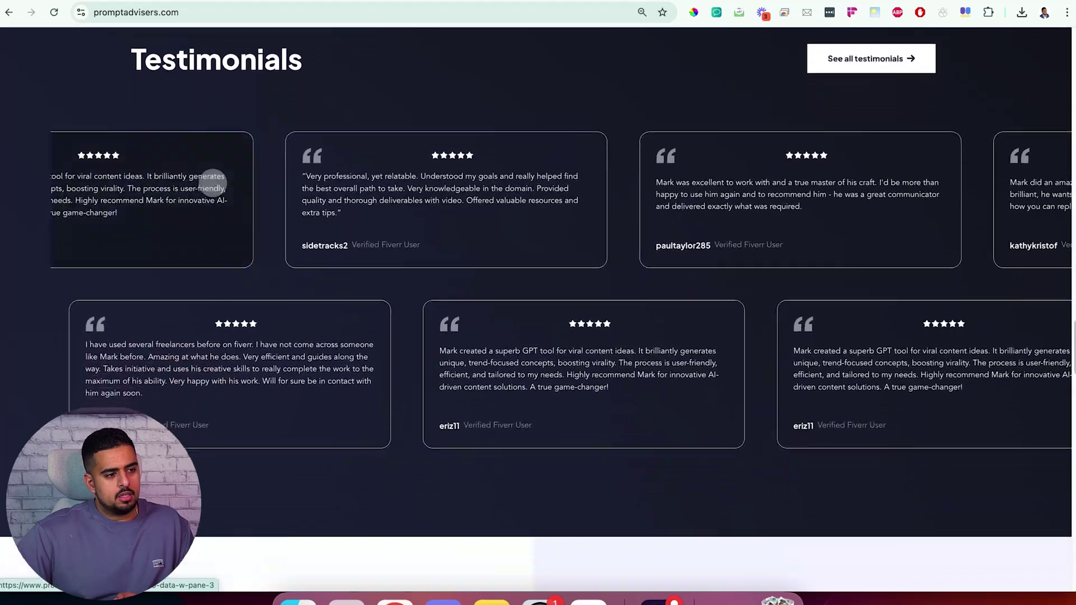
pyautogui.scroll(-3, 213, 183)
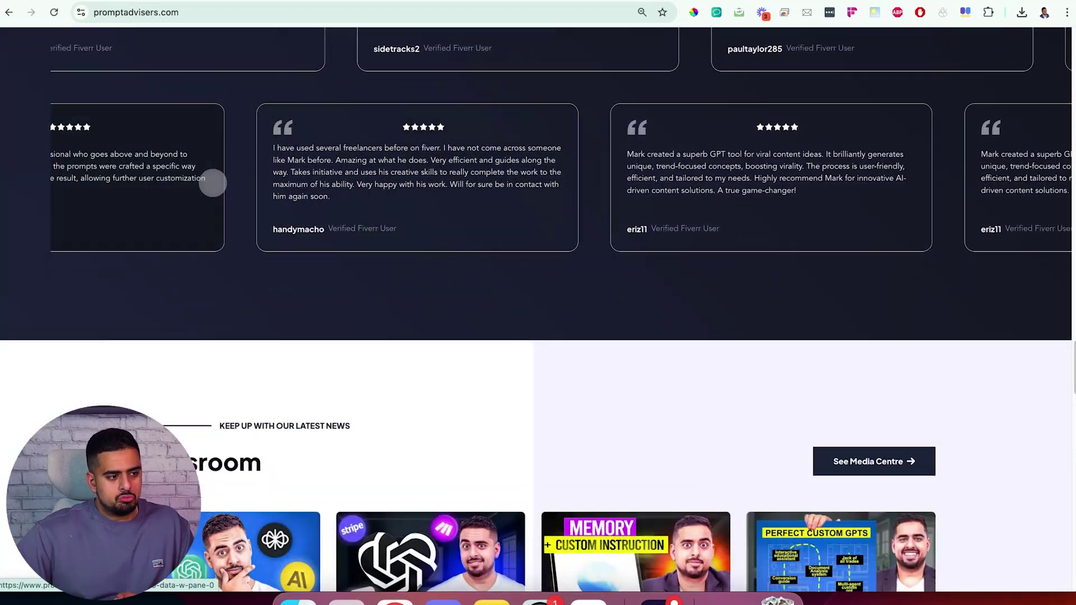
pyautogui.scroll(-6, 213, 183)
pyautogui.scroll(-3, 213, 183)
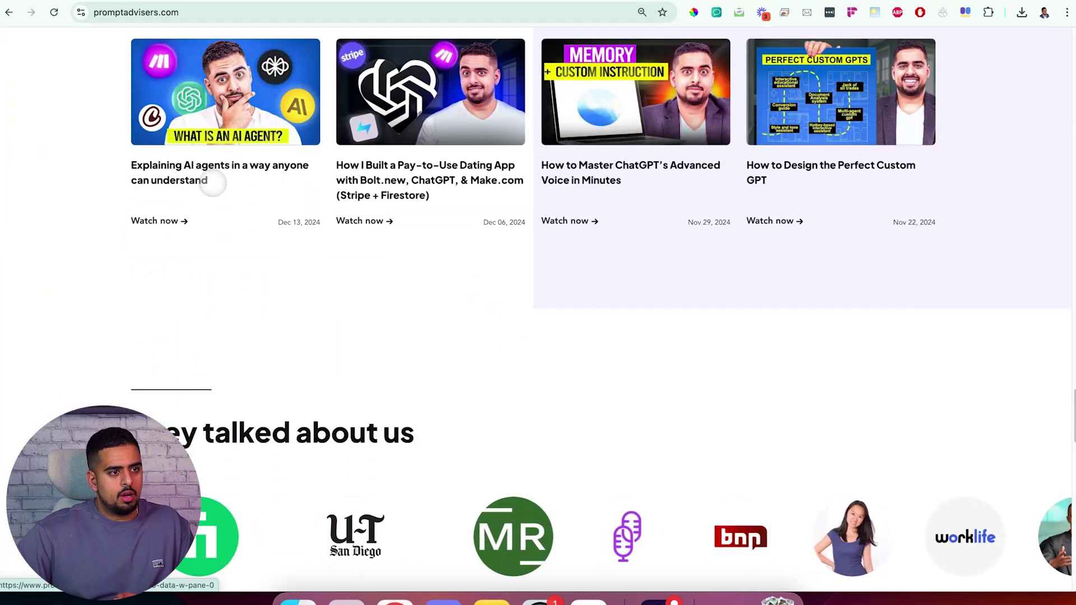
pyautogui.scroll(15, 247, 180)
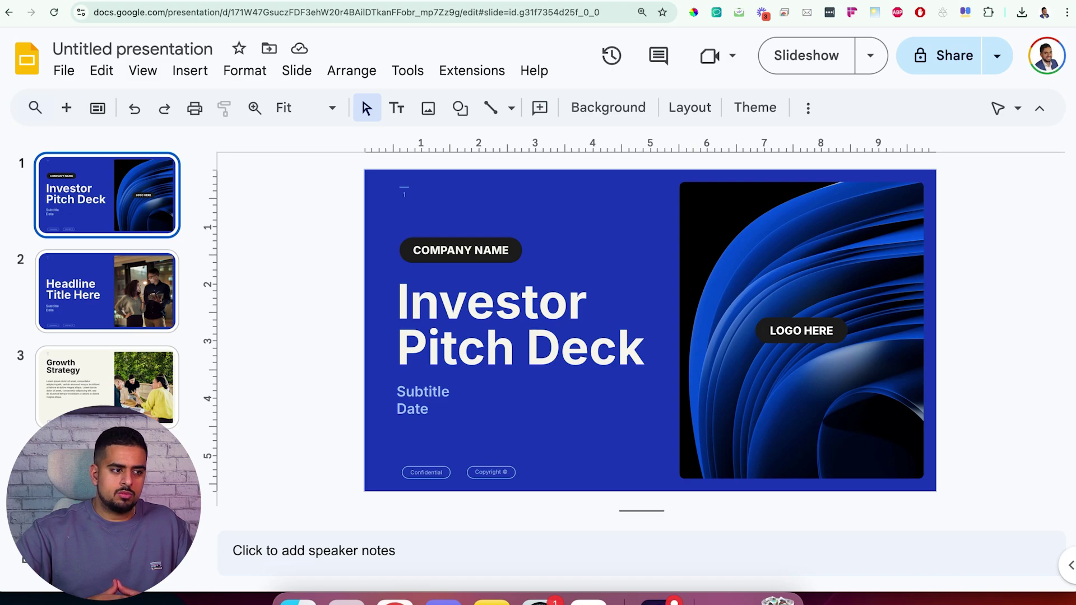
# Replace the COMPANY NAME label on the title slide with 'AGI Company'.
pyautogui.click(502, 252)
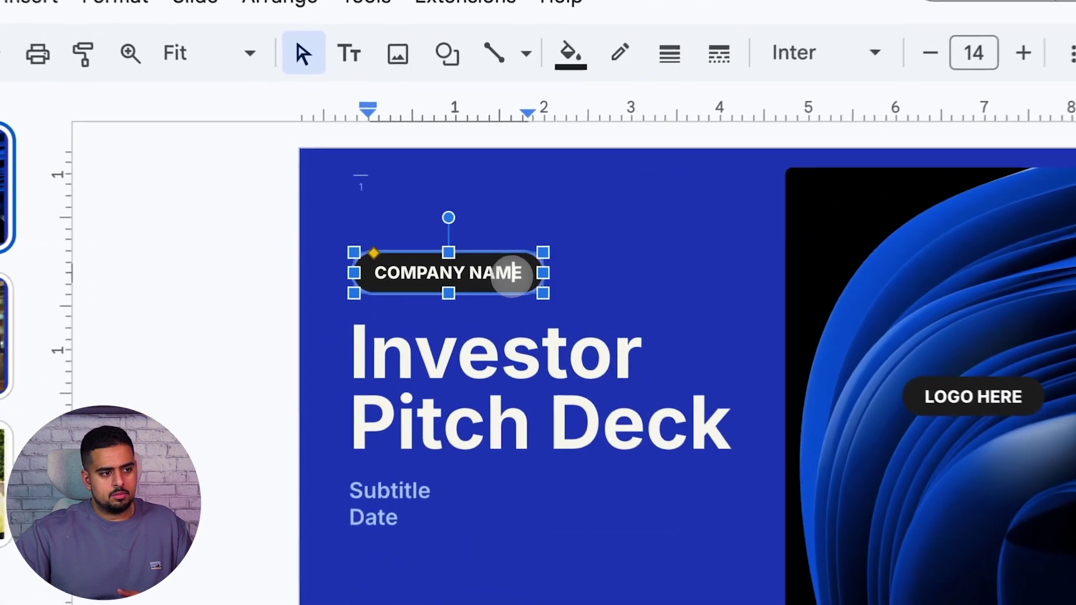
pyautogui.hotkey('ctrl', 'a')
pyautogui.write('AGI')
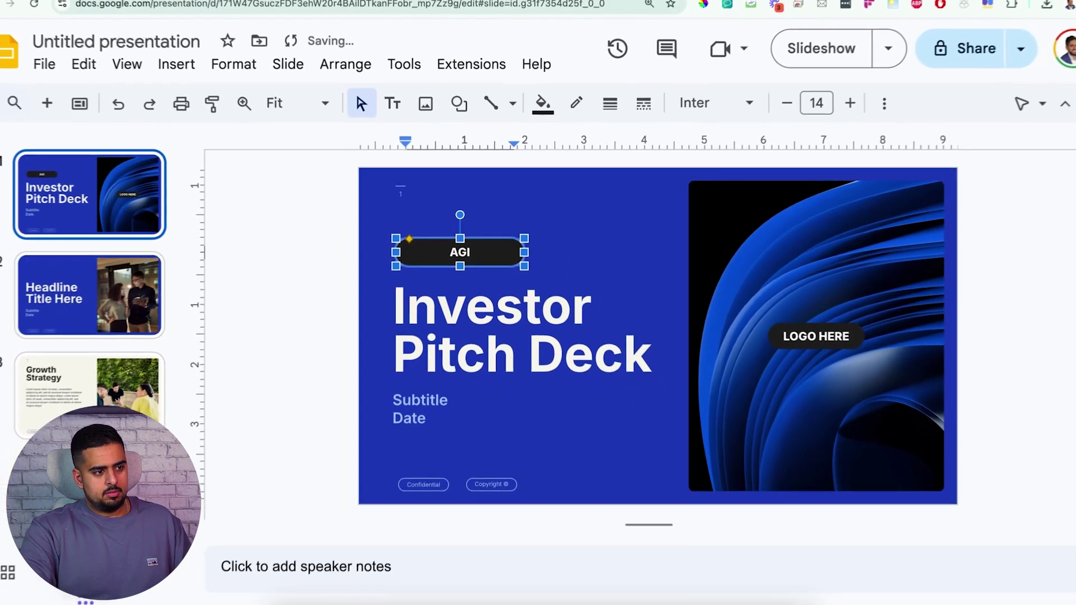
pyautogui.write(' Company')
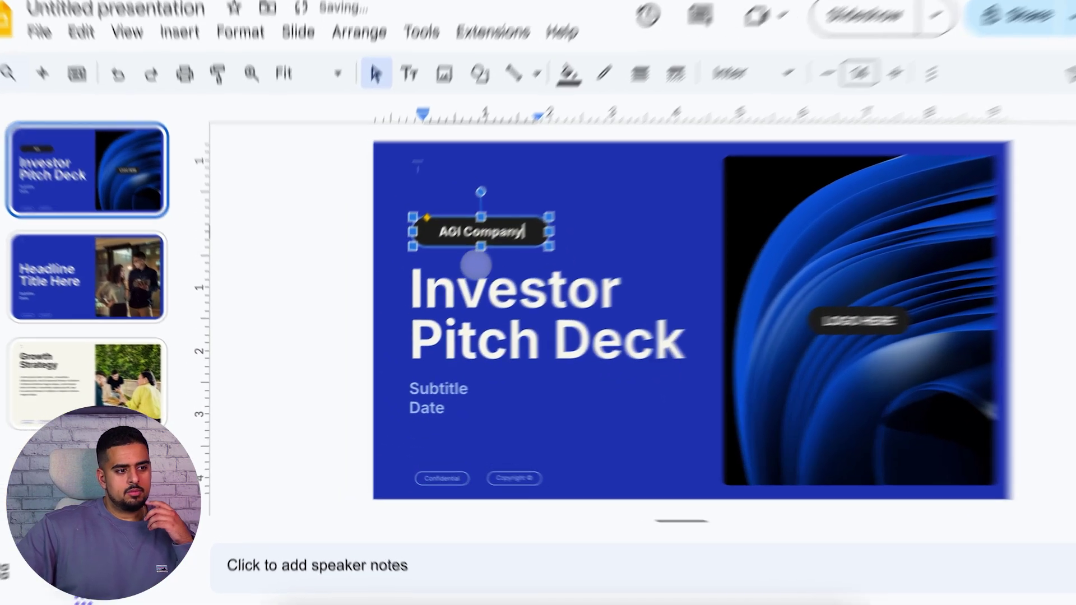
pyautogui.click(374, 303)
# Change the subtitle line to 'Give me money please'.
pyautogui.click(512, 374)
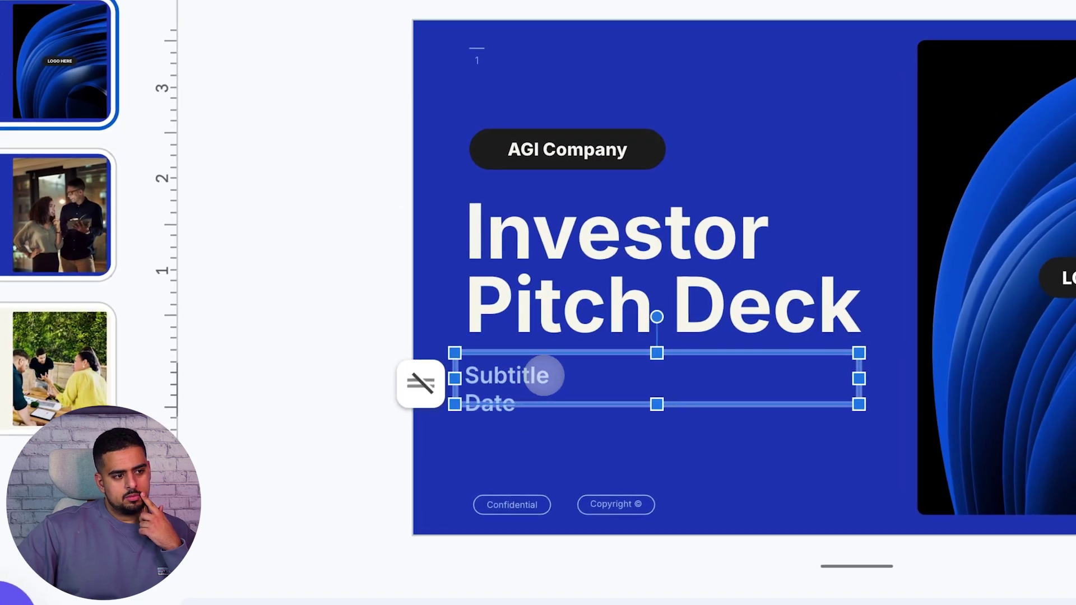
pyautogui.moveTo(551, 375); pyautogui.dragTo(465, 377)
pyautogui.write('Agi compan')
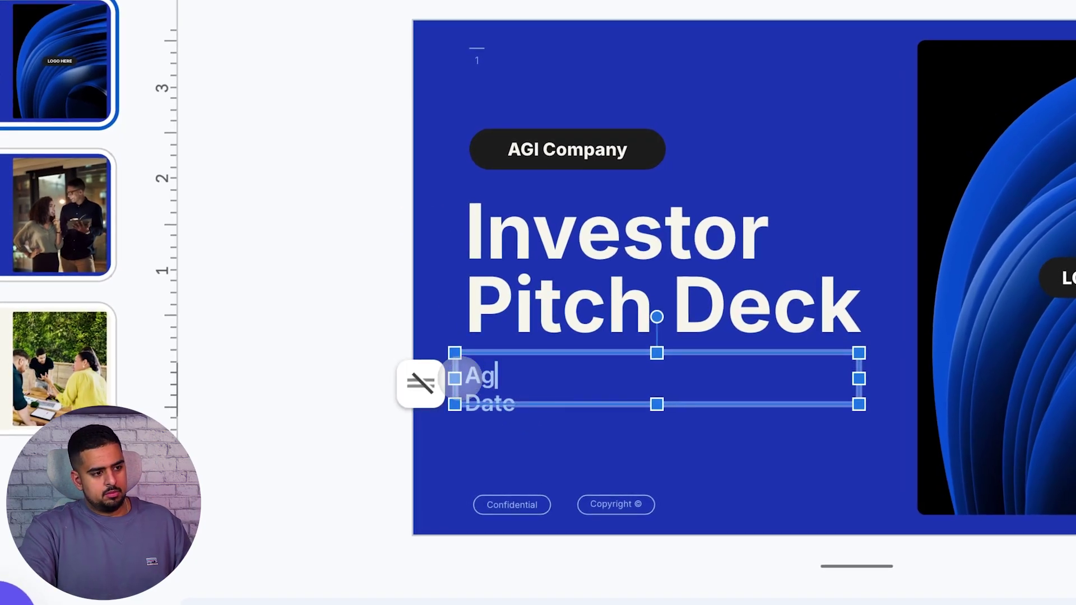
pyautogui.press('BackSpace')
pyautogui.press('BackSpace')
pyautogui.press('BackSpace')
pyautogui.press('BackSpace')
pyautogui.press('BackSpace')
pyautogui.press('BackSpace')
pyautogui.press('BackSpace')
pyautogui.press('BackSpace')
pyautogui.press('BackSpace')
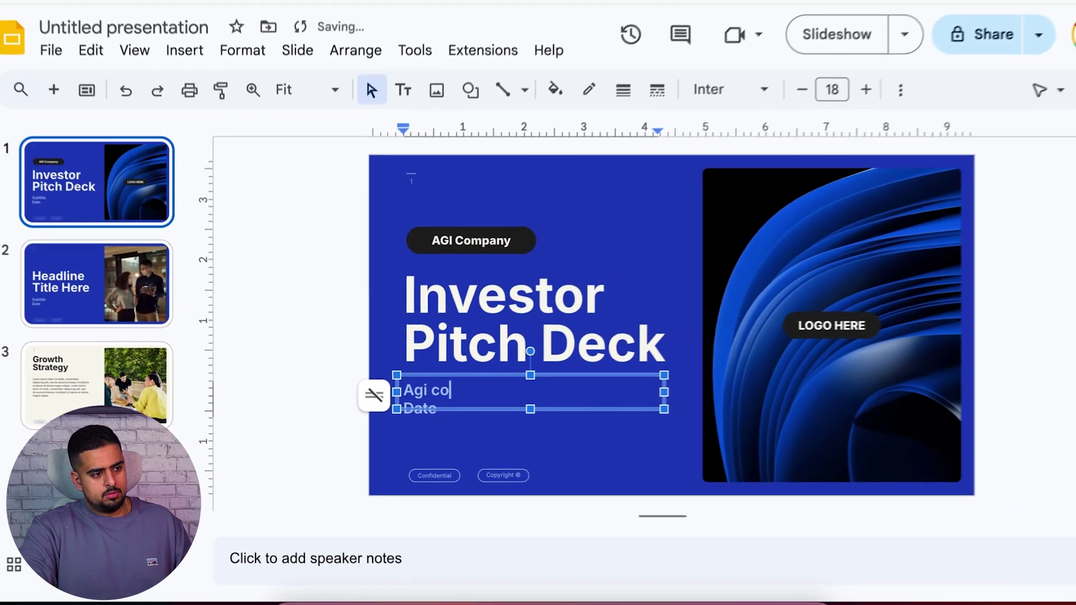
pyautogui.press('BackSpace')
pyautogui.write('Give me')
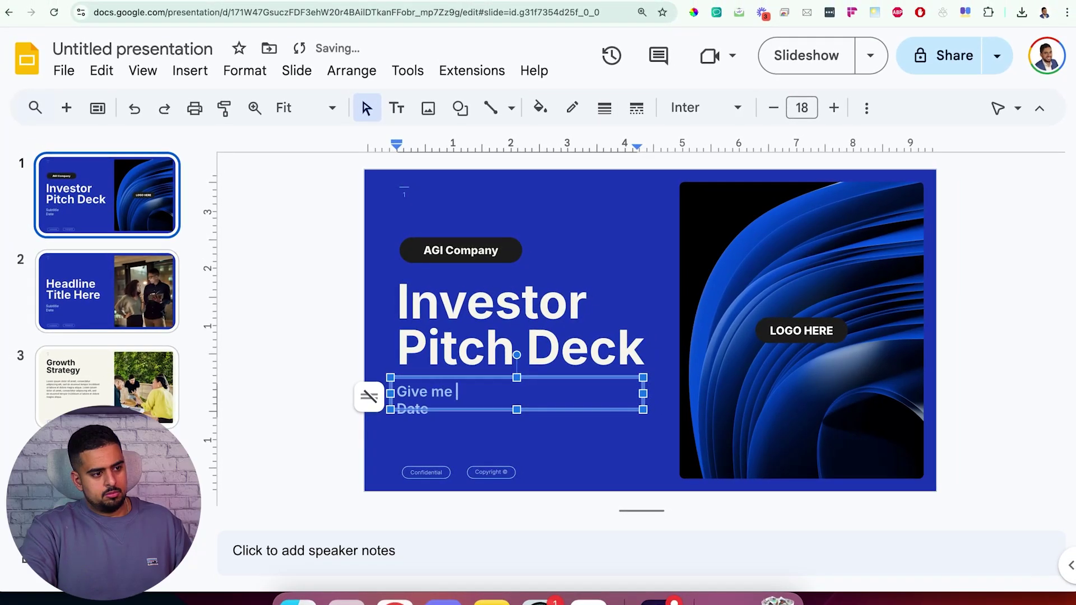
pyautogui.write(' money please')
pyautogui.click(383, 395)
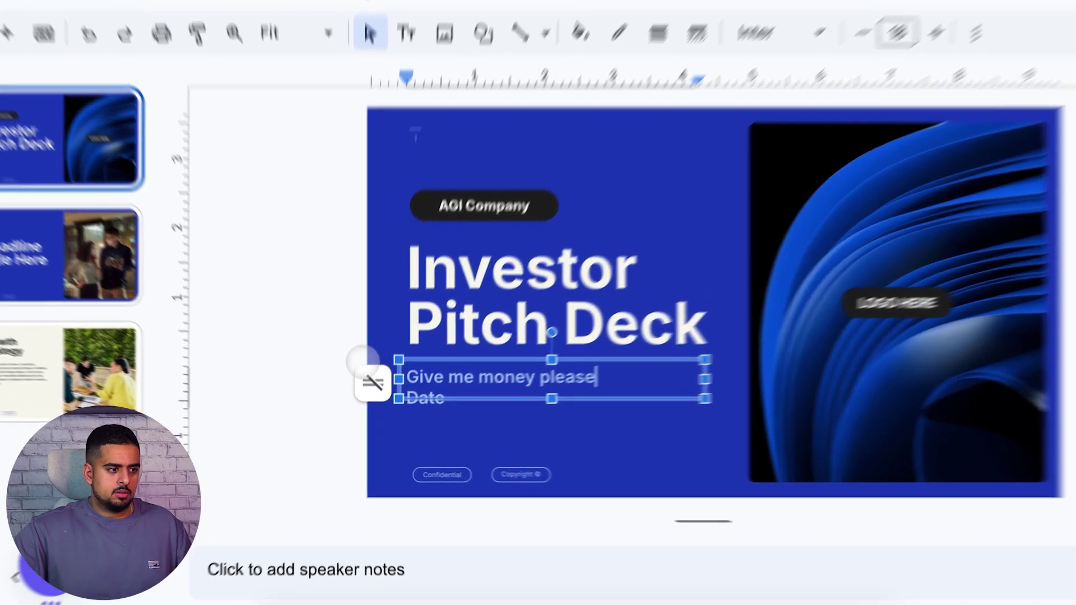
# Replace the Date line with 'Dec 14, 2025'.
pyautogui.click(422, 409)
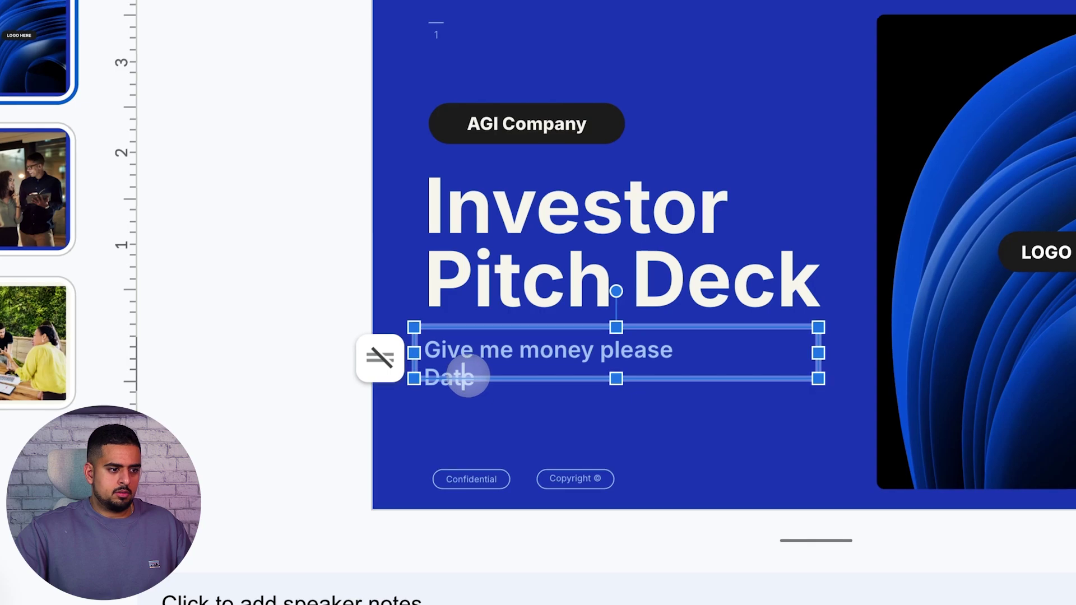
pyautogui.moveTo(471, 377); pyautogui.dragTo(427, 387)
pyautogui.write('Dec')
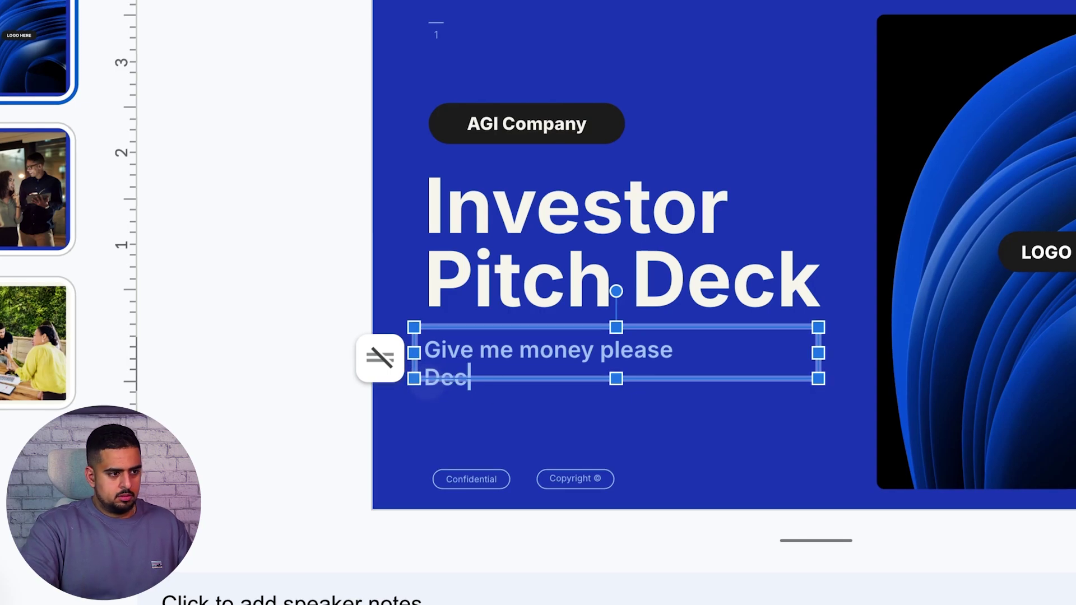
pyautogui.write(' 14, 2')
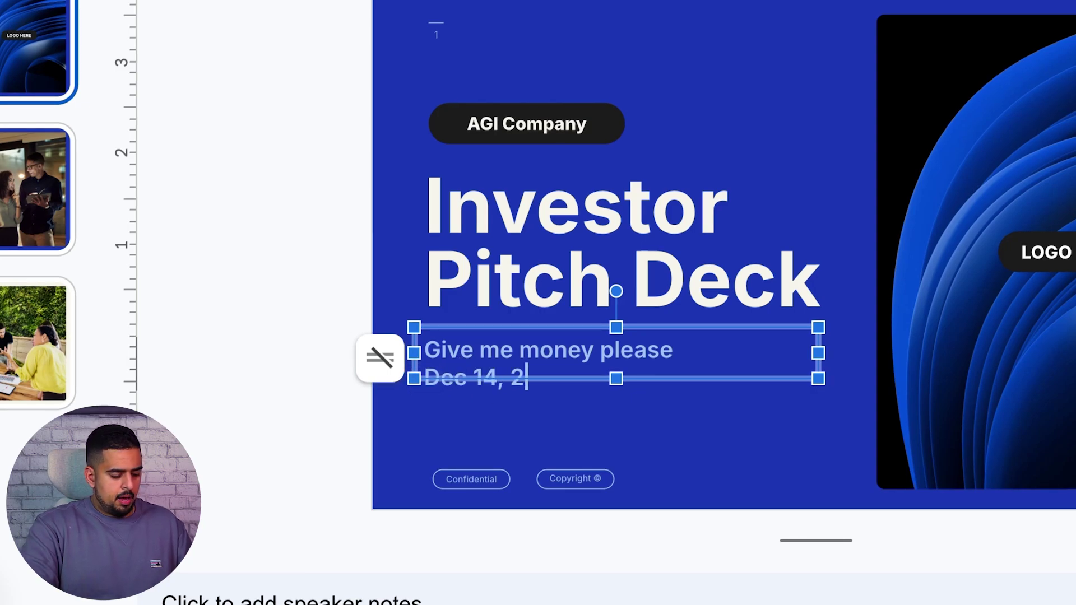
pyautogui.write('025')
pyautogui.press('Escape')
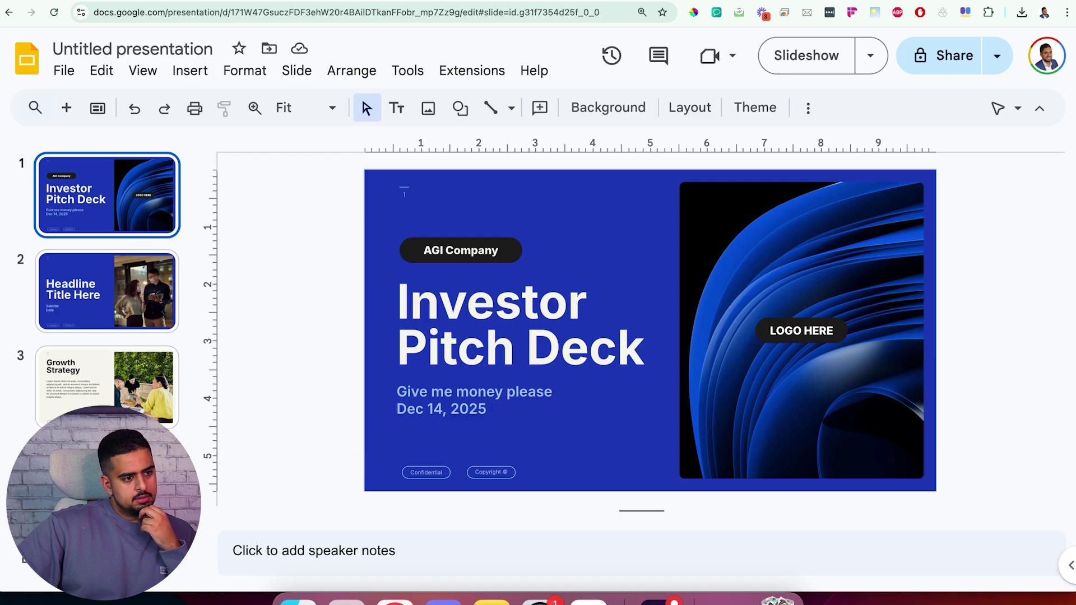
# Deselect the edited title slide's subtitle box and move to the New scenario tab in Make.
pyautogui.click(353, 466)
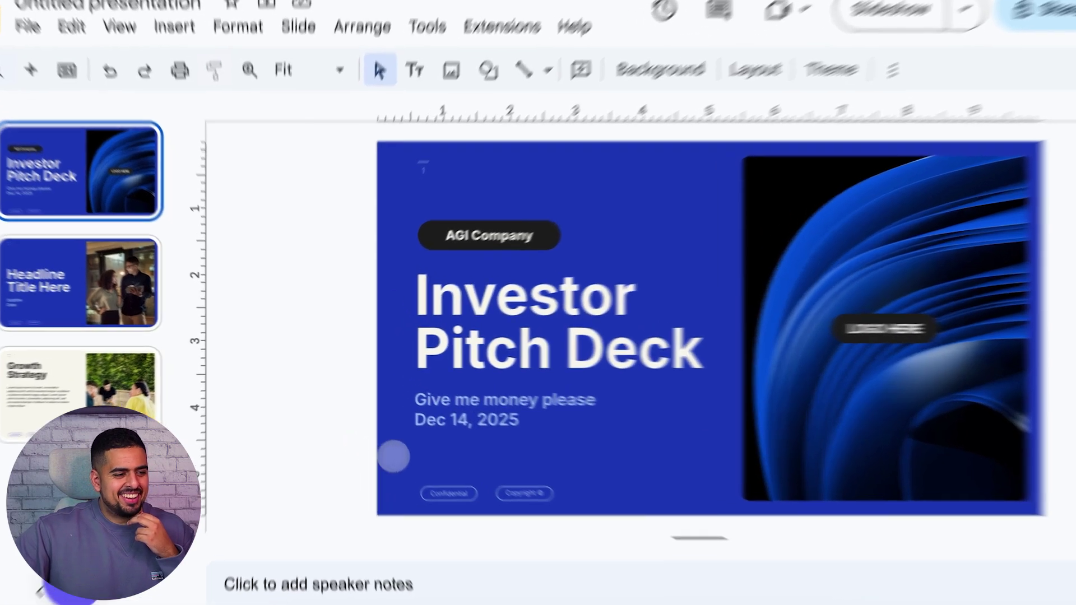
pyautogui.click(464, 411)
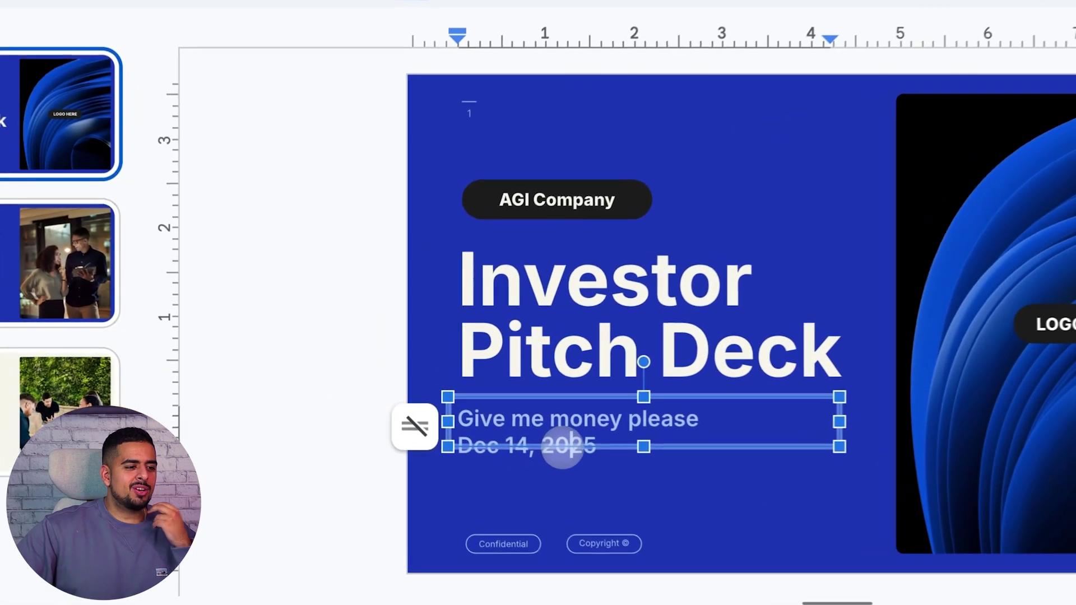
pyautogui.click(253, 380)
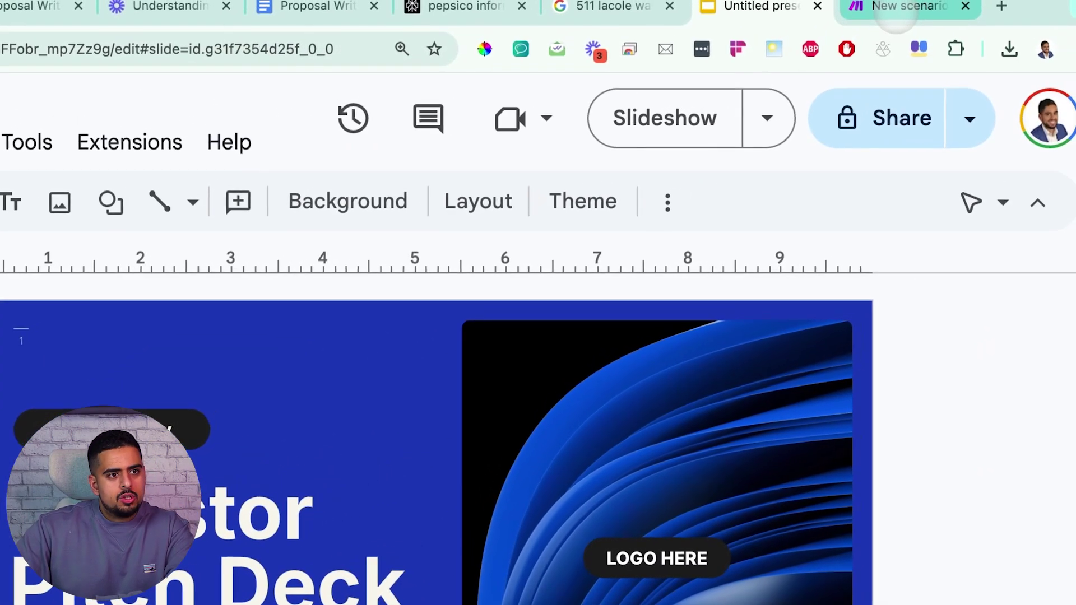
pyautogui.click(897, 12)
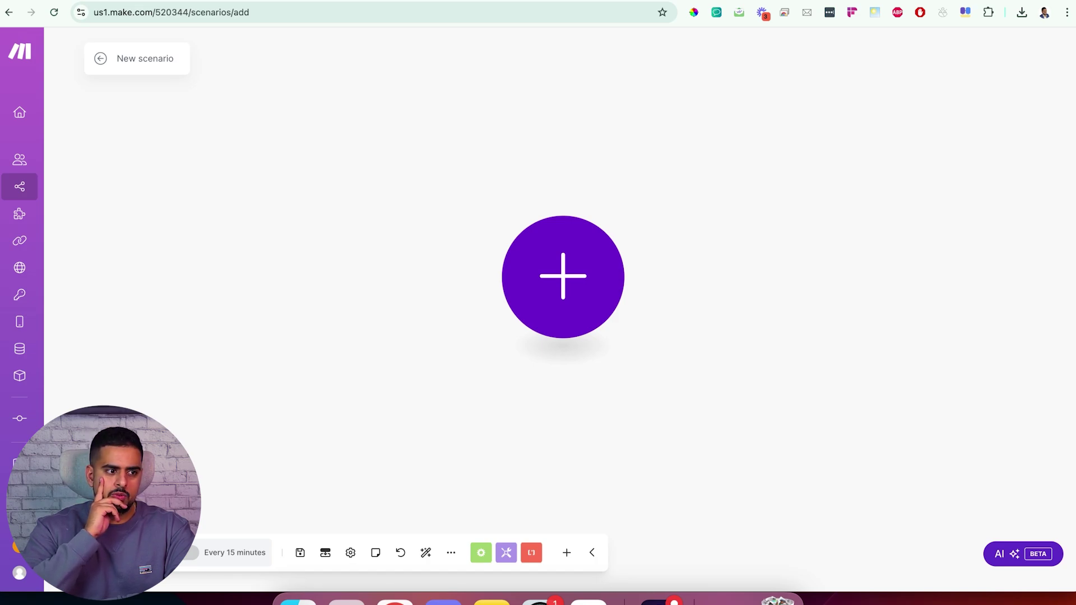
# Open the ALL APPS picker from the empty scenario's purple plus button.
pyautogui.click(539, 274)
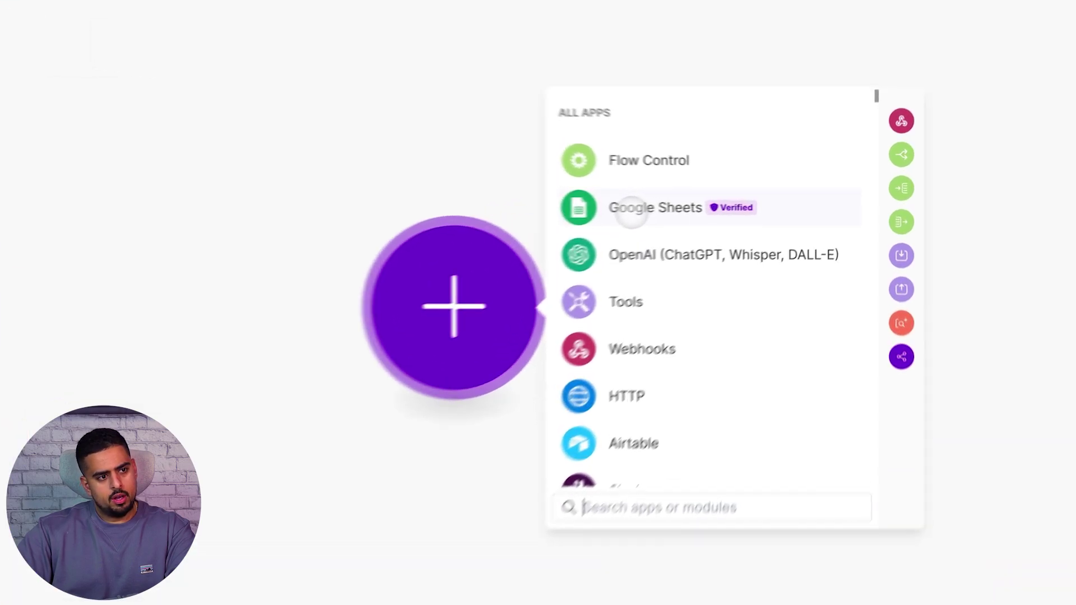
# Choose Google Sheets and browse its modules, such as Watch New Rows and Add a Row.
pyautogui.click(632, 215)
pyautogui.scroll(-5, 638, 274)
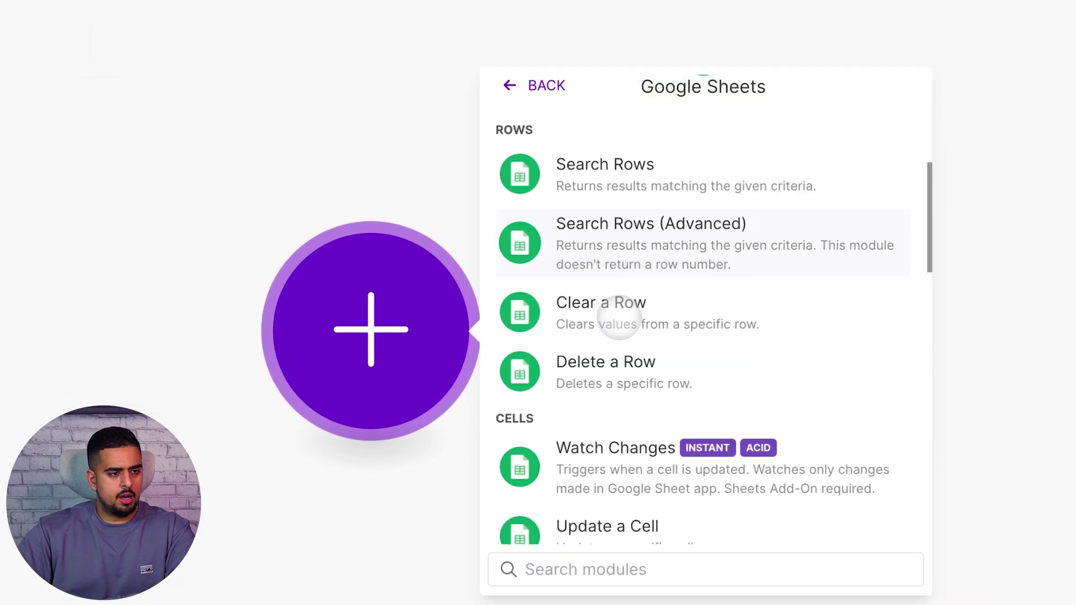
pyautogui.scroll(-5, 617, 317)
pyautogui.scroll(10, 630, 338)
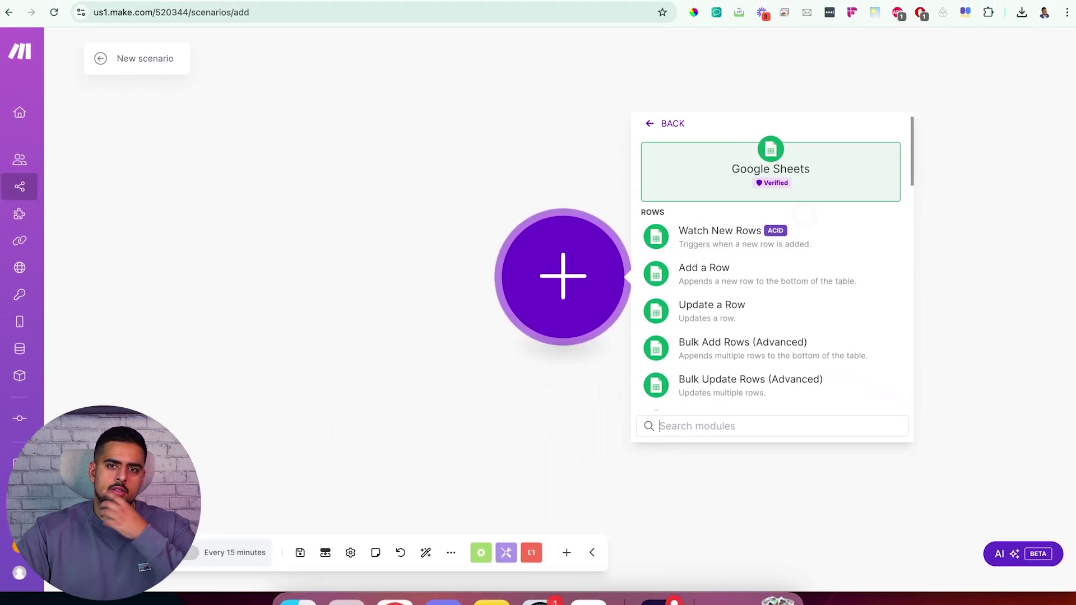
# Add a Google Sheets Watch New Rows trigger with Search Method 'Select from all'.
pyautogui.click(795, 238)
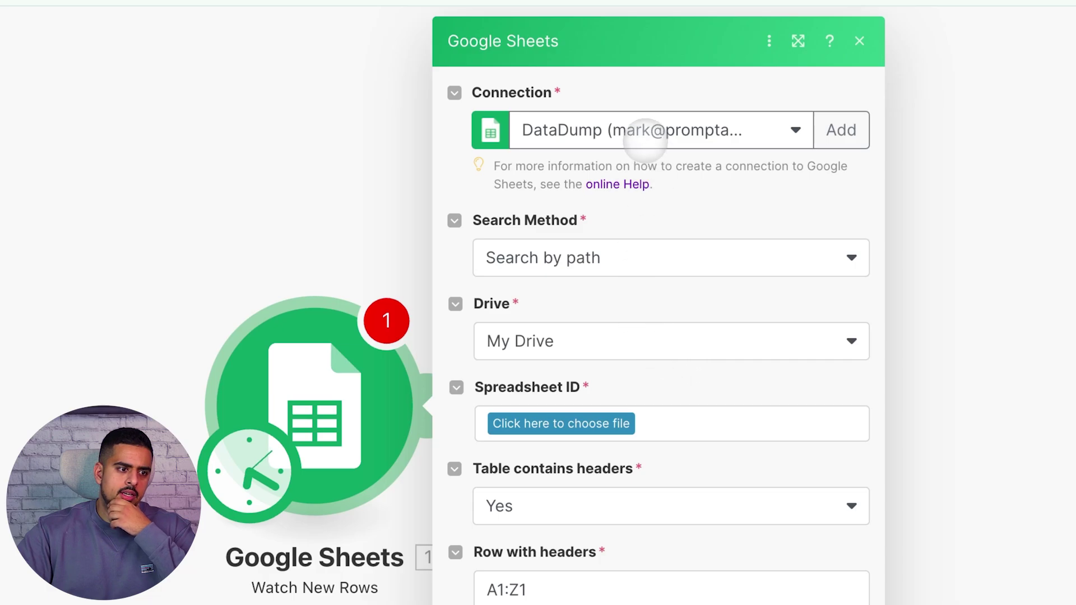
pyautogui.click(599, 252)
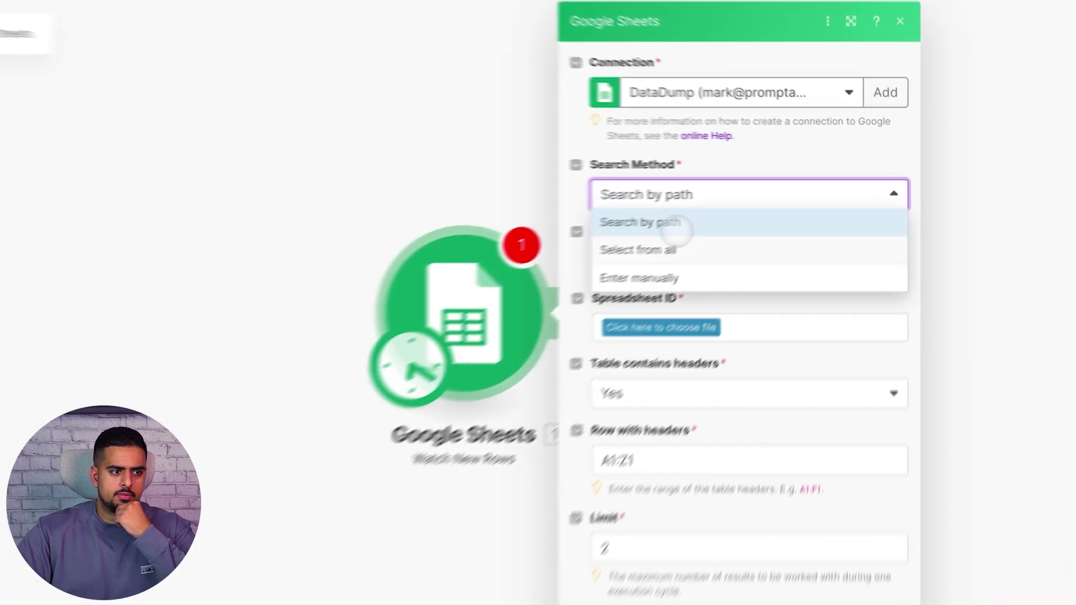
pyautogui.click(728, 227)
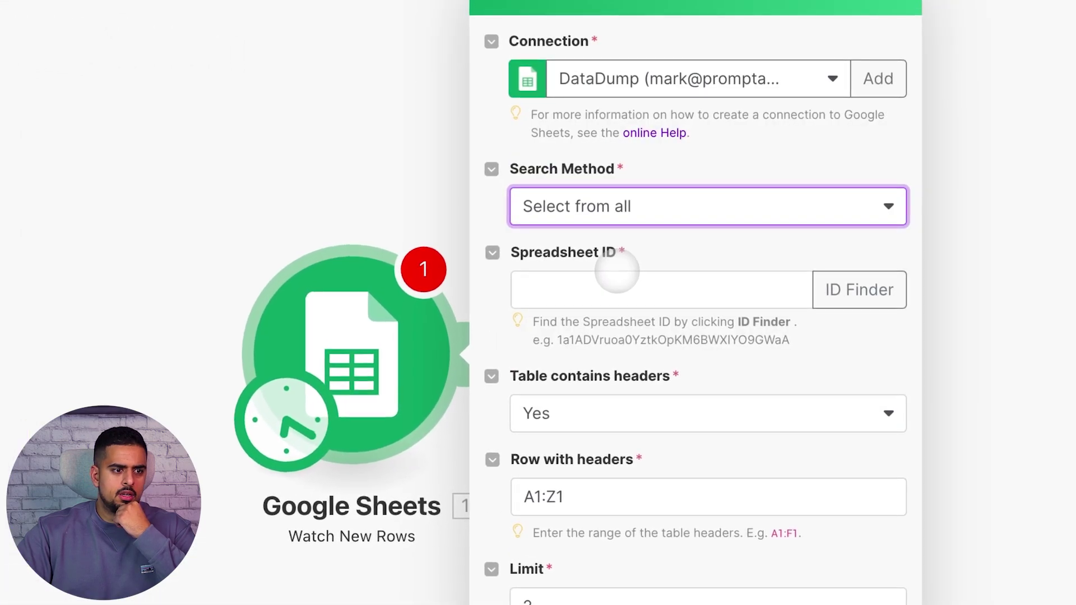
pyautogui.click(616, 287)
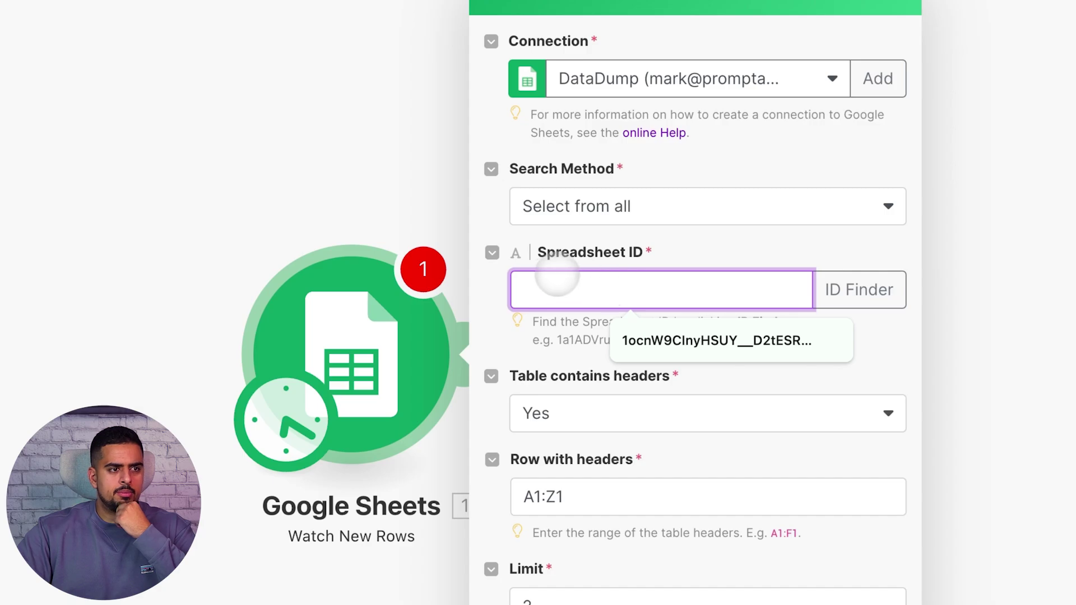
pyautogui.click(568, 276)
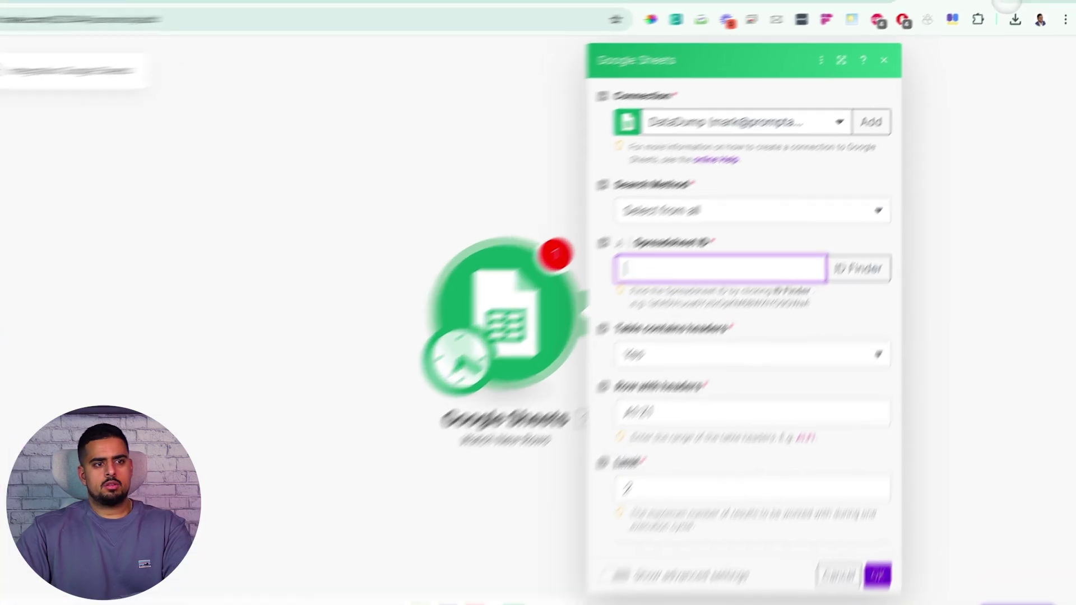
pyautogui.click(983, 7)
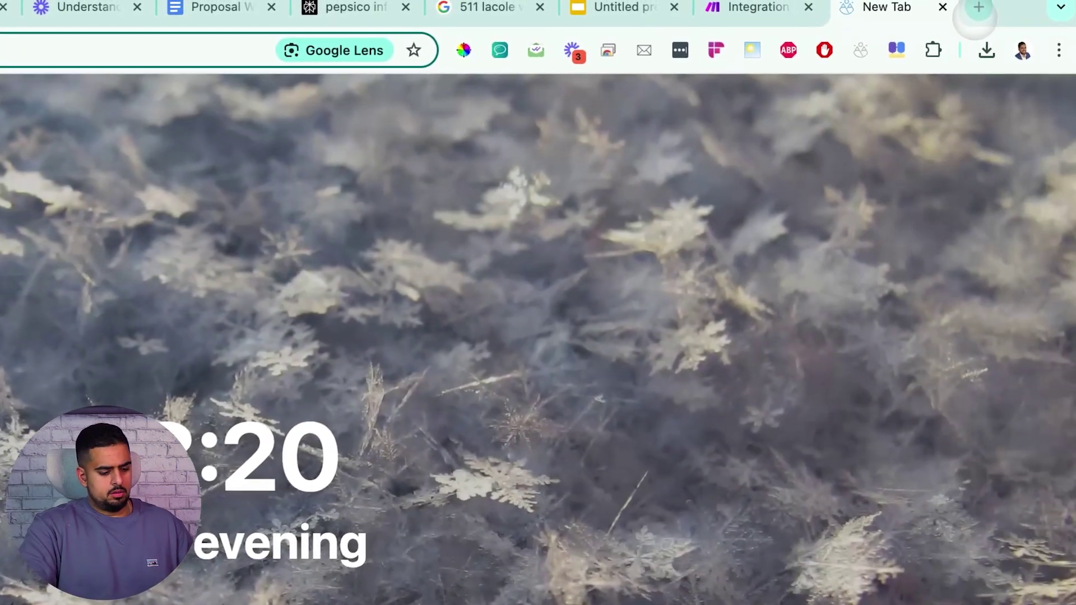
# Create a new blank Google Sheets spreadsheet and dismiss the Tables suggestions panel.
pyautogui.write('transcripts')
pyautogui.press('Return')
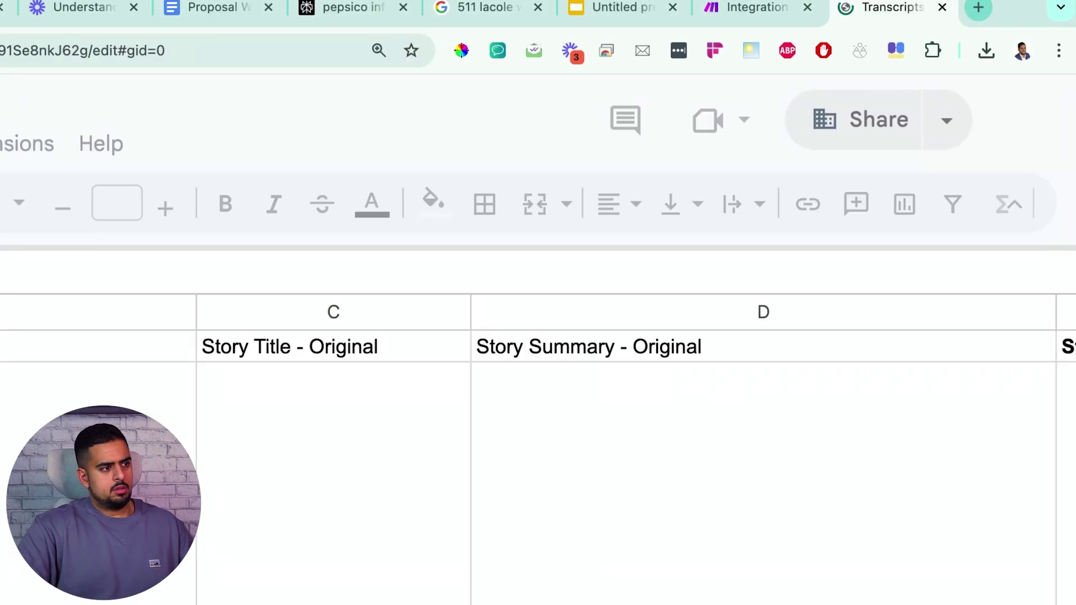
pyautogui.click(34, 142)
pyautogui.moveTo(149, 194)
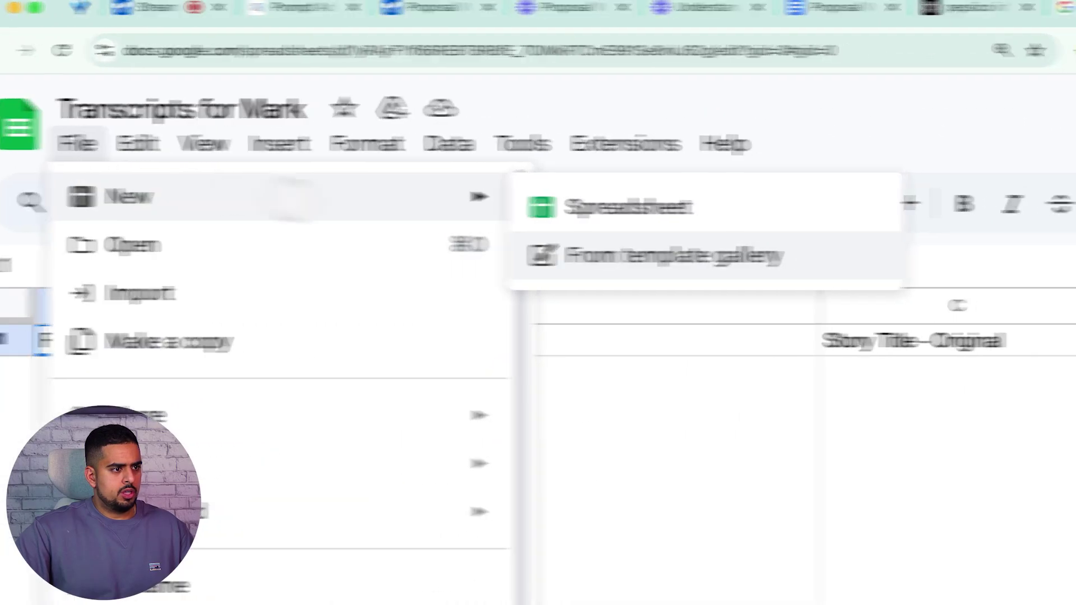
pyautogui.click(673, 210)
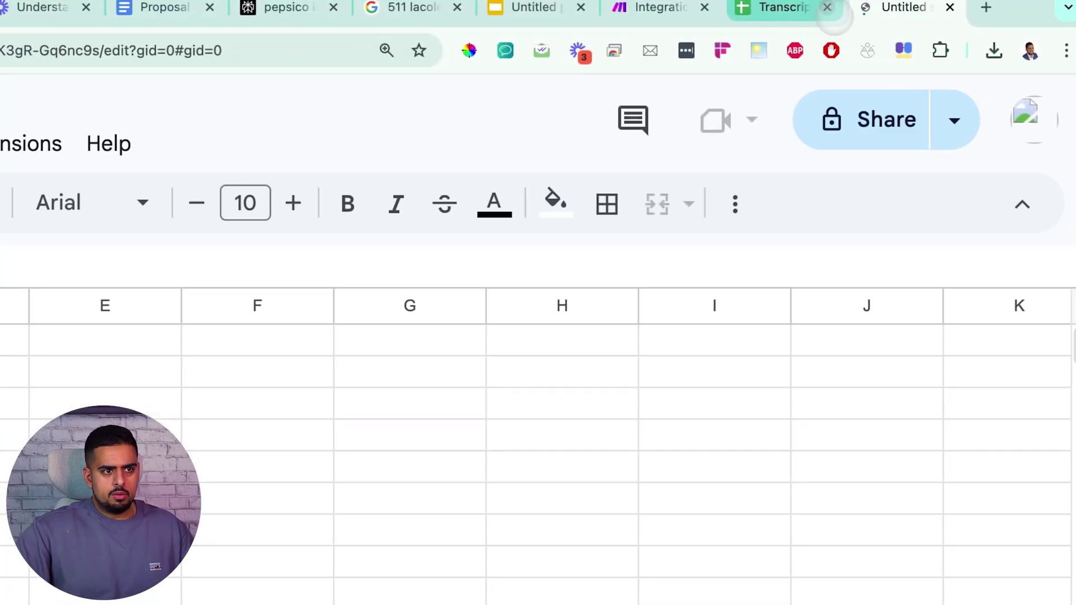
pyautogui.click(827, 7)
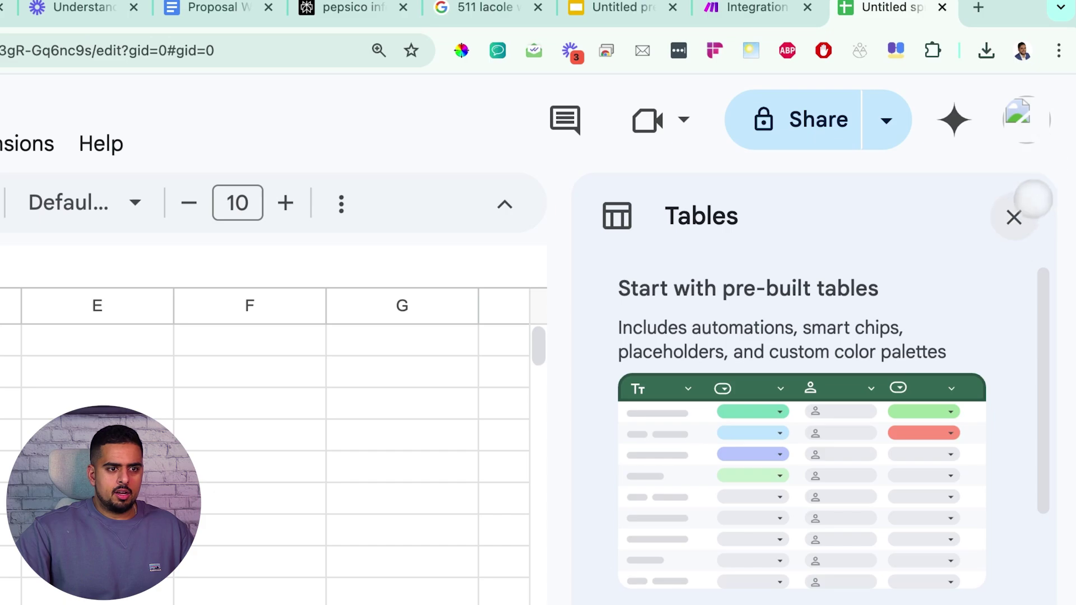
pyautogui.click(1023, 208)
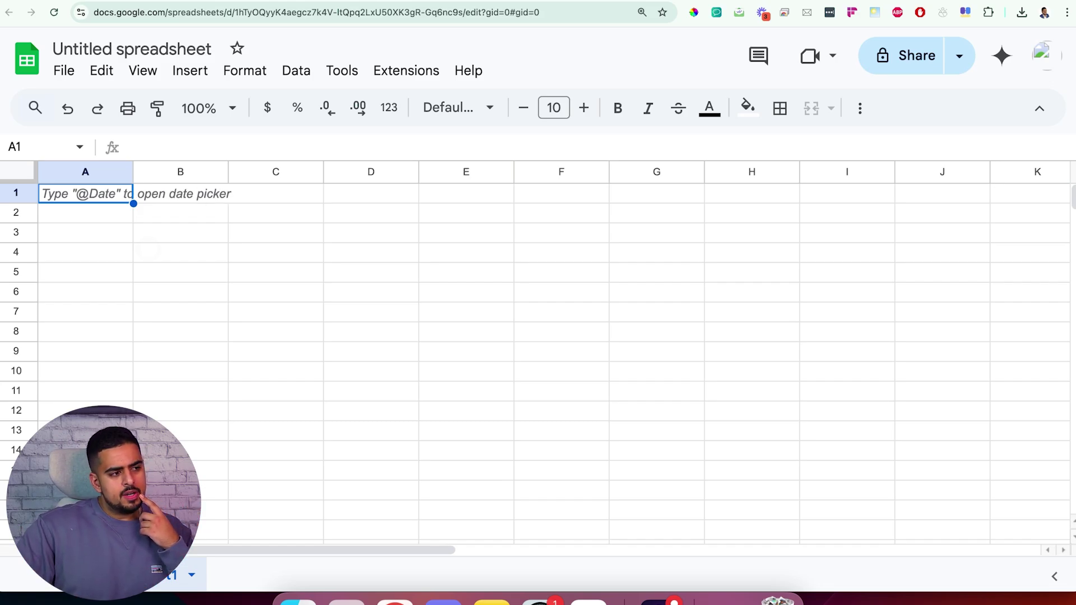
# Begin entering the Company Name header in cell A1.
pyautogui.click(148, 252)
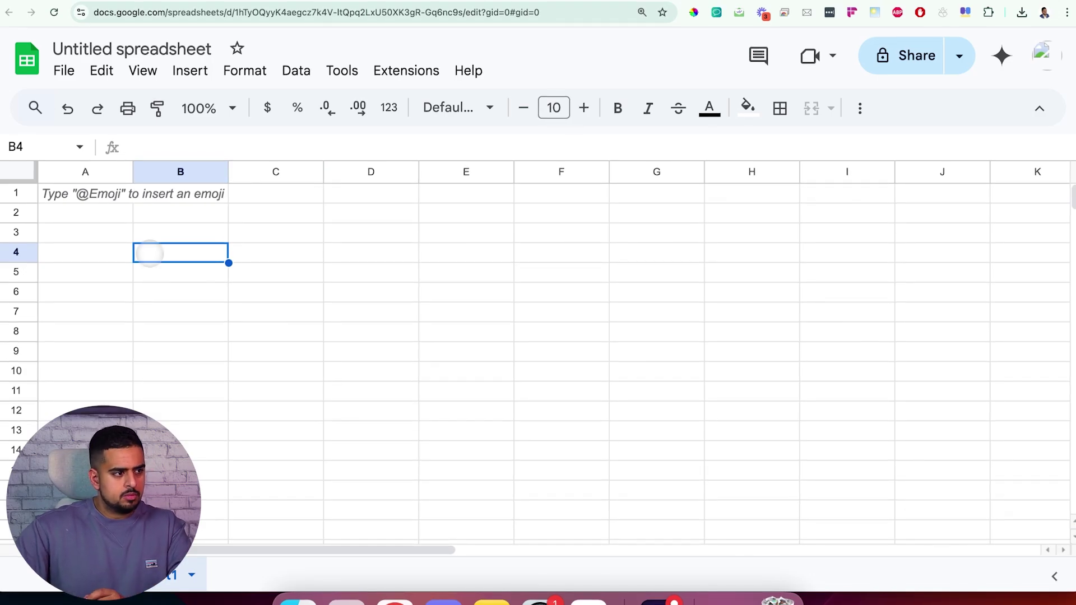
pyautogui.click(104, 212)
pyautogui.click(101, 203)
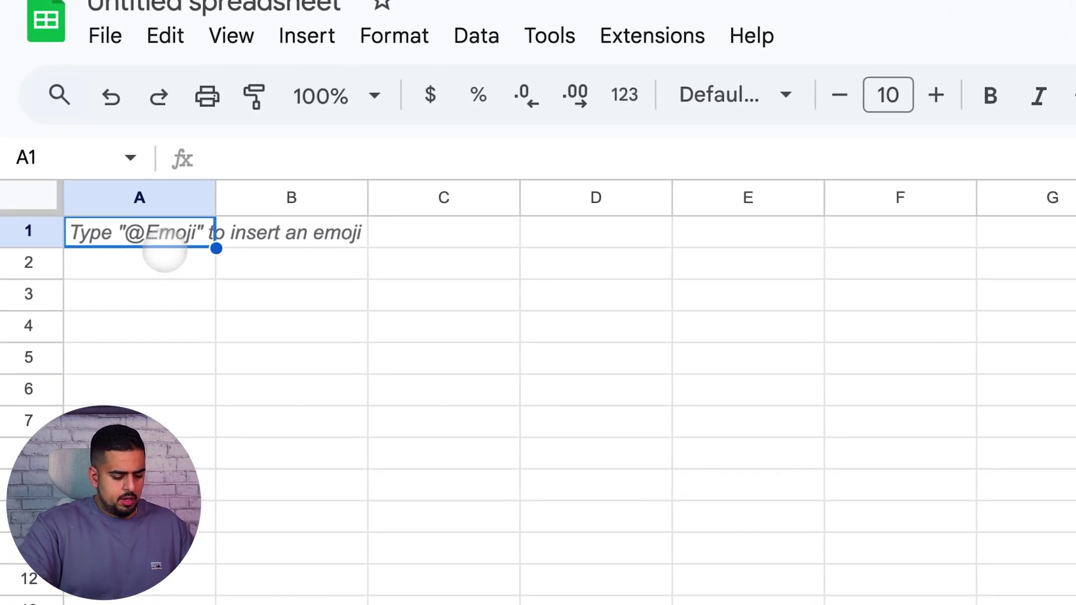
pyautogui.write('Company Description')
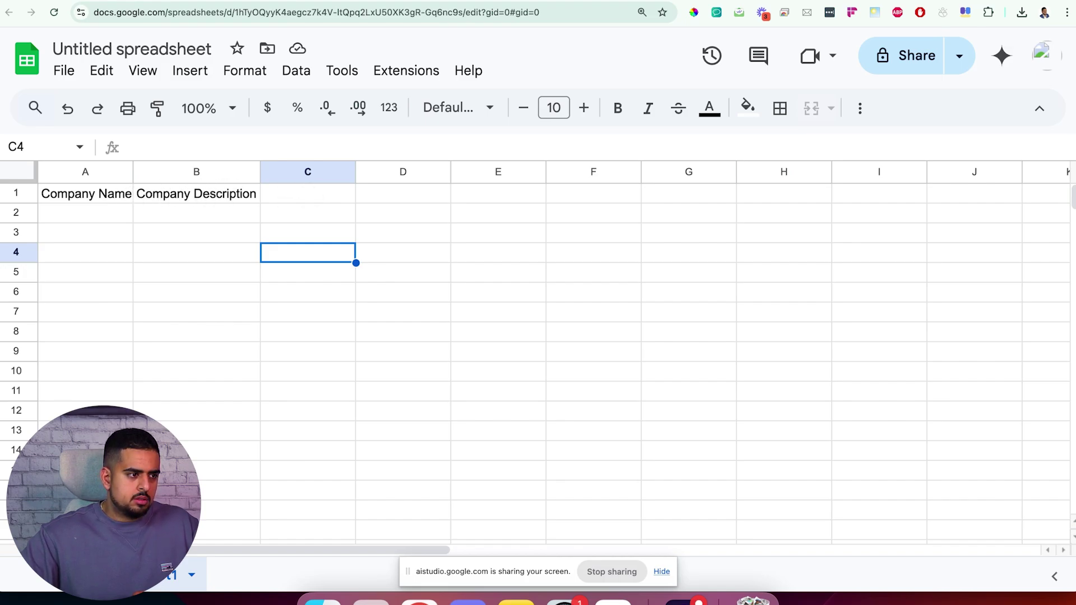
# Rename the spreadsheet to 'companylist' and close Make's Google Sheets module settings.
pyautogui.click(131, 45)
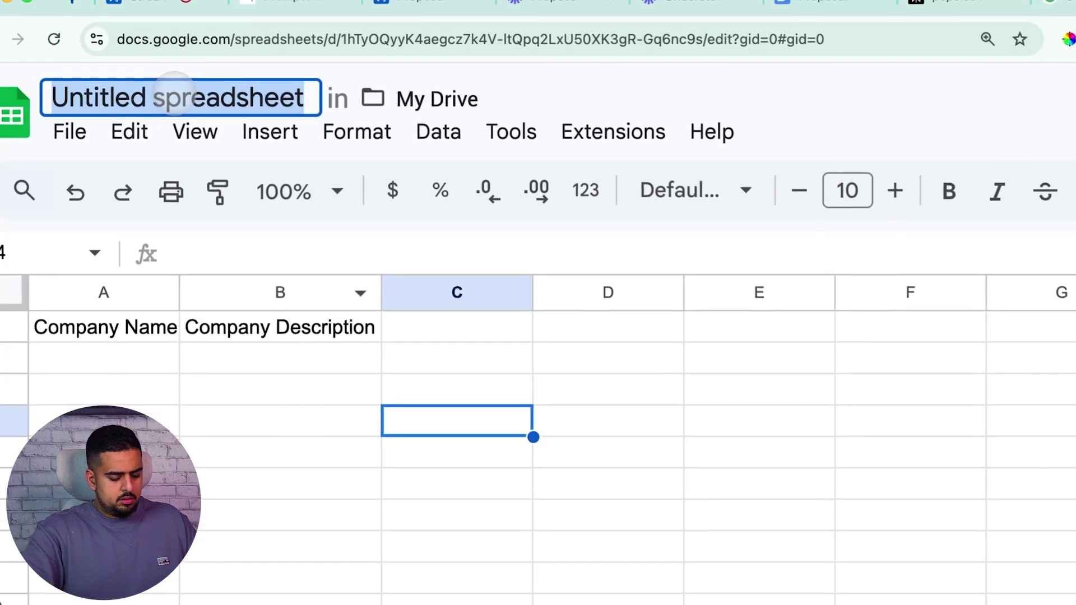
pyautogui.write('companylist')
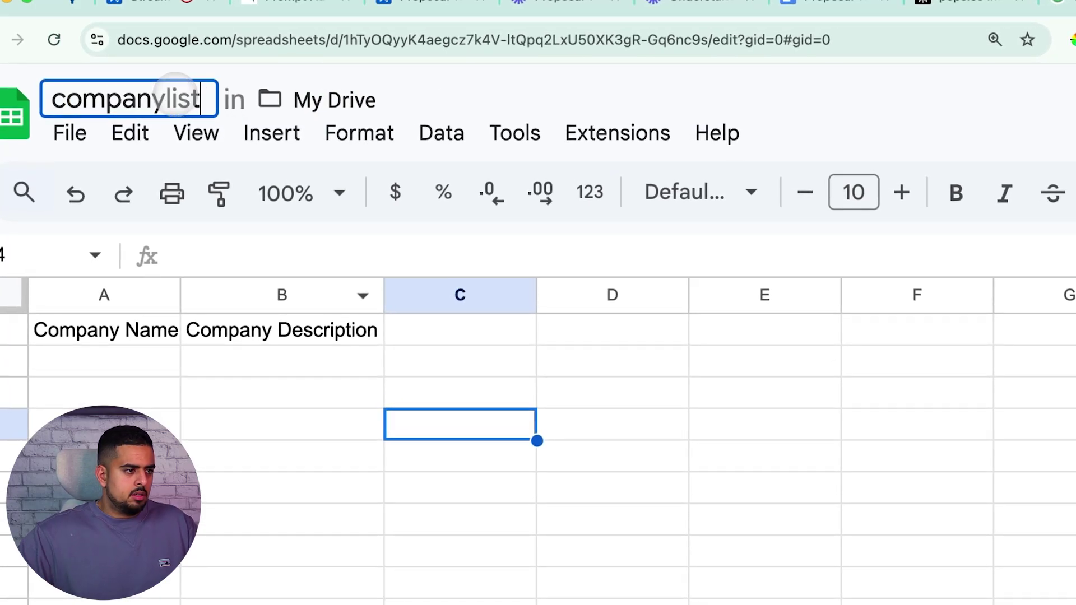
pyautogui.click(401, 365)
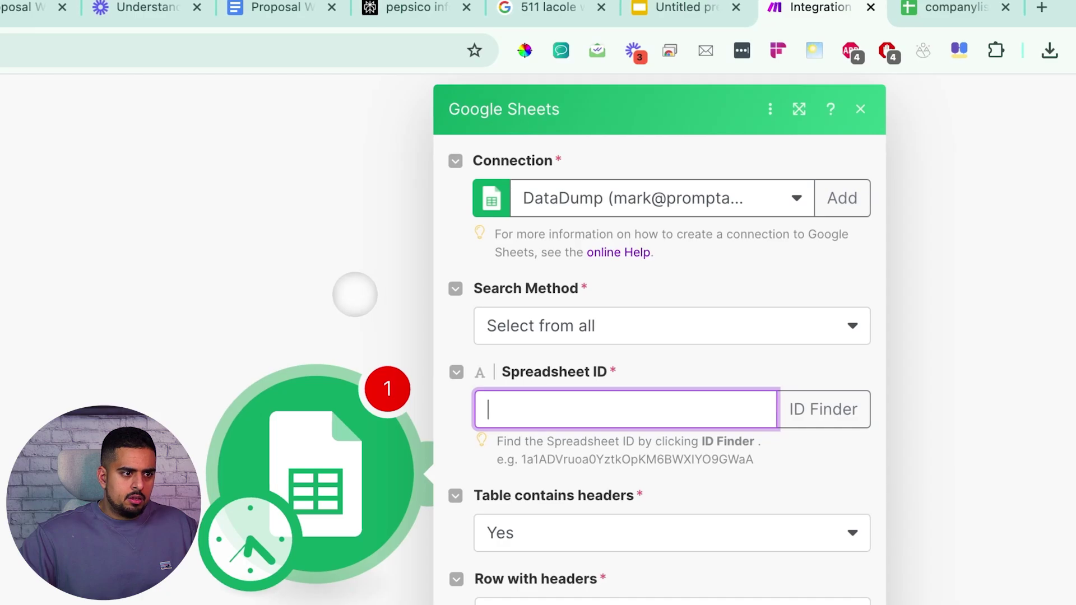
pyautogui.click(354, 294)
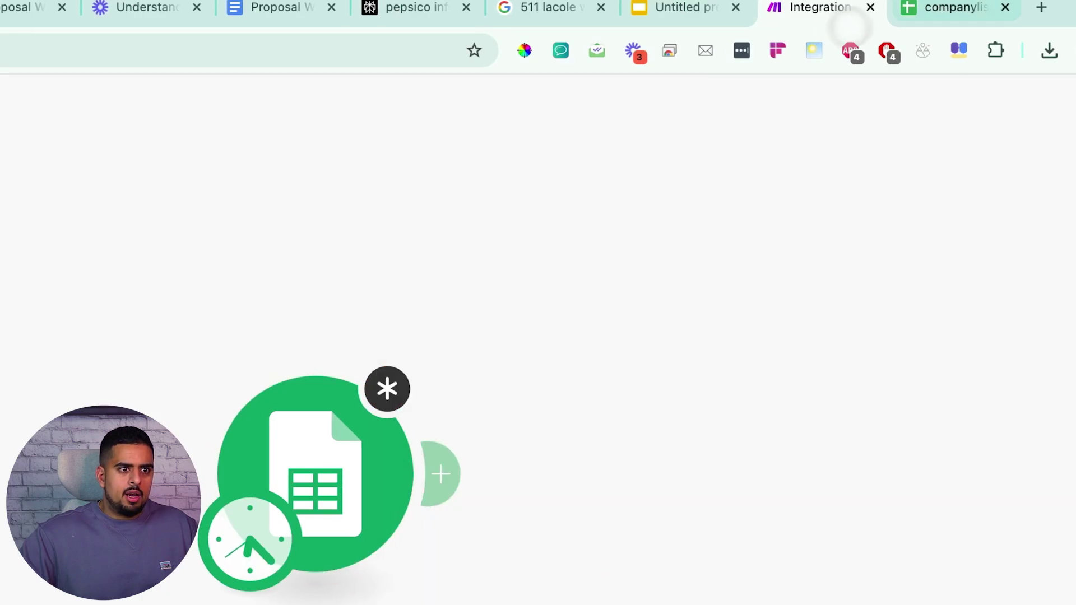
pyautogui.click(902, 12)
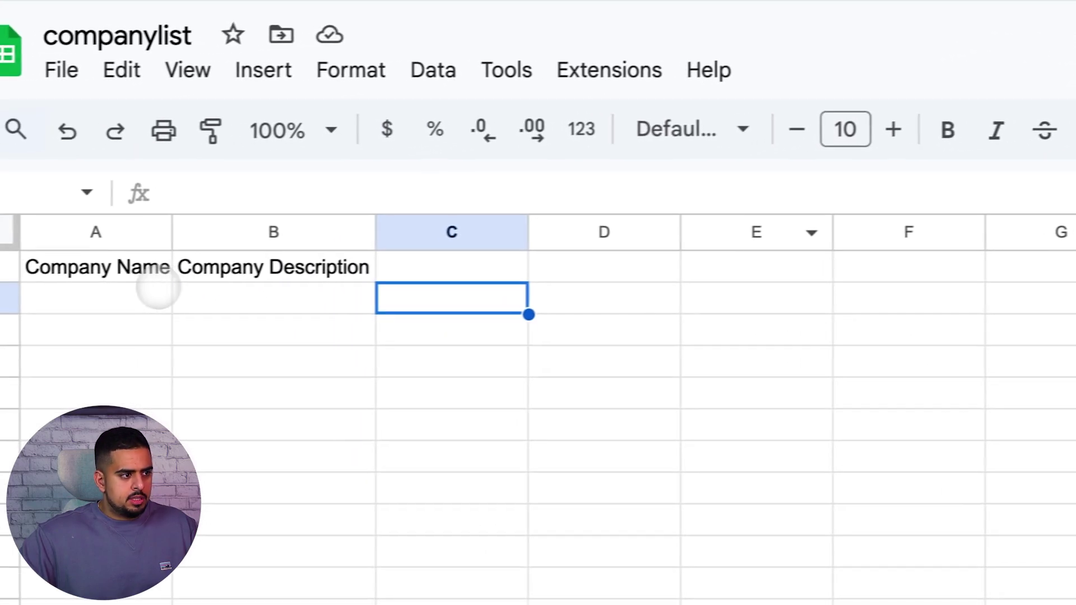
# Enter the header 'Email Copy' in cell C1.
pyautogui.click(168, 288)
pyautogui.click(371, 293)
pyautogui.click(491, 300)
pyautogui.click(431, 275)
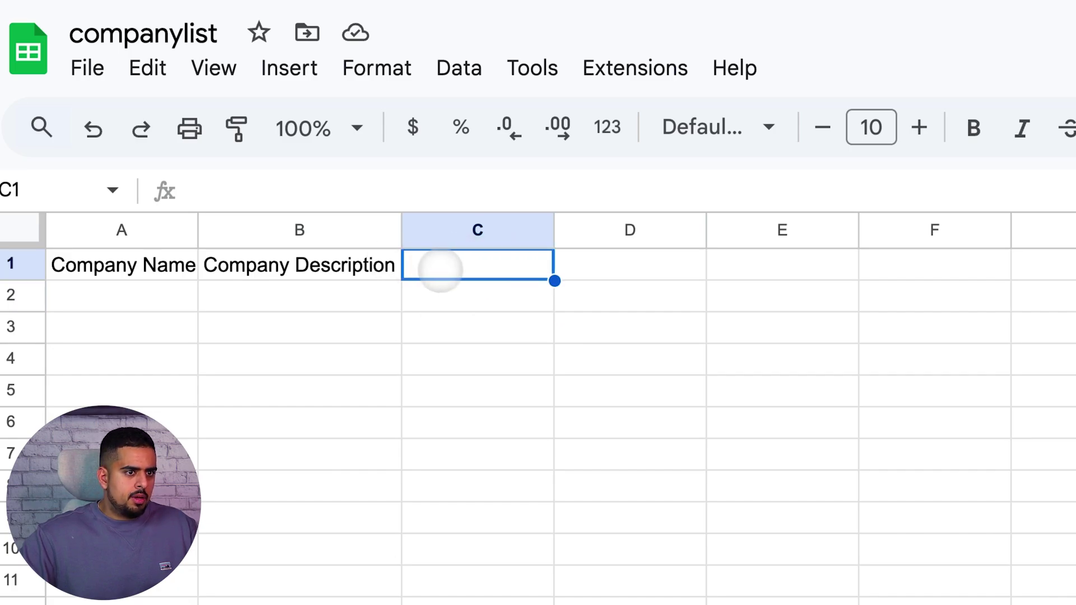
pyautogui.click(824, 9)
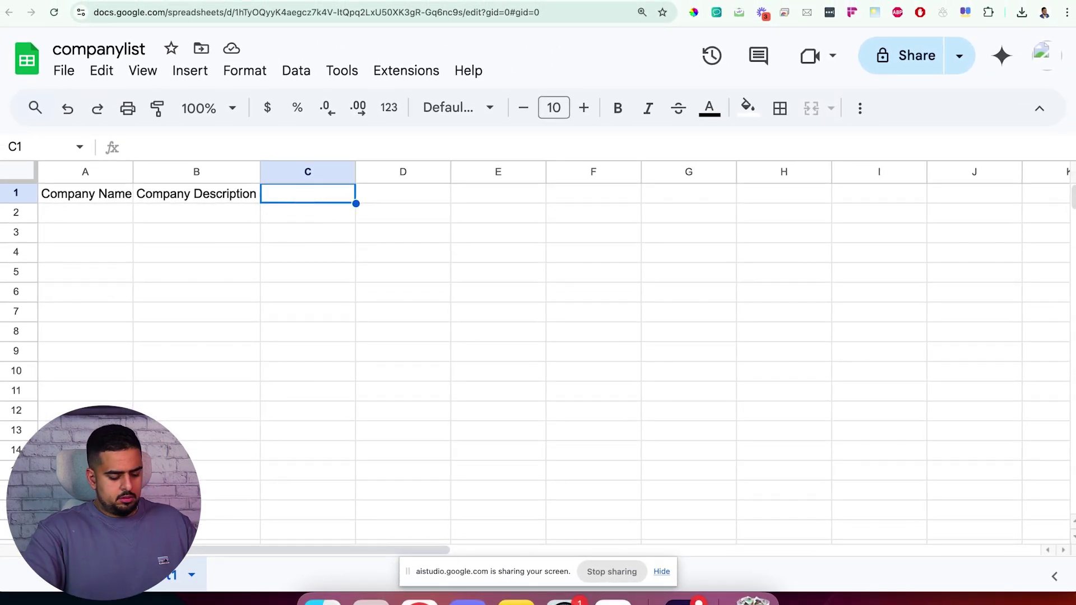
pyautogui.write('Email Status')
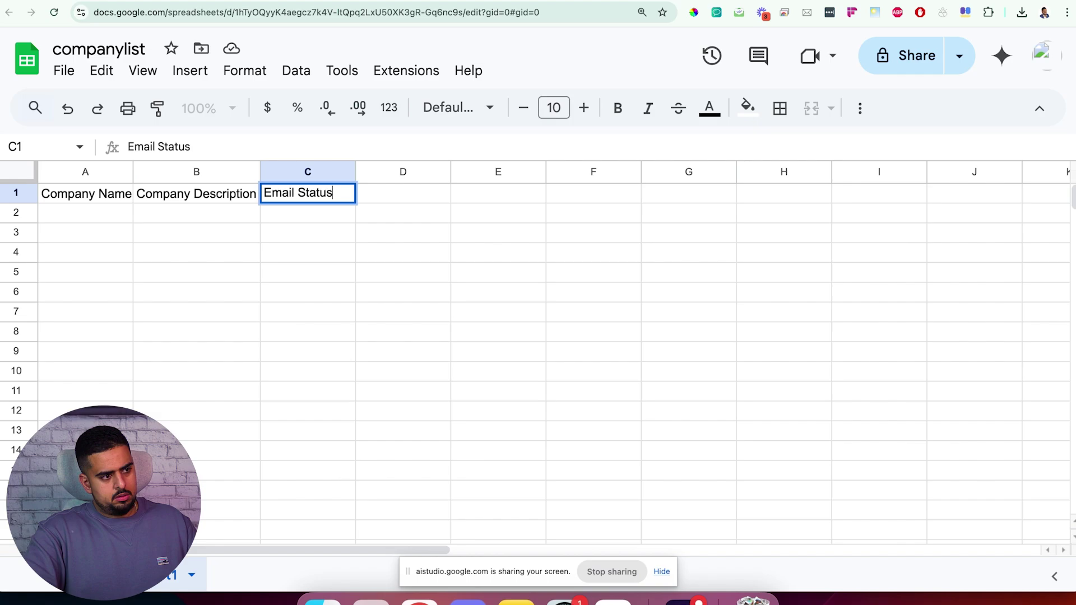
pyautogui.press('BackSpace')
pyautogui.press('BackSpace')
pyautogui.press('BackSpace')
pyautogui.press('BackSpace')
pyautogui.press('BackSpace')
pyautogui.press('BackSpace')
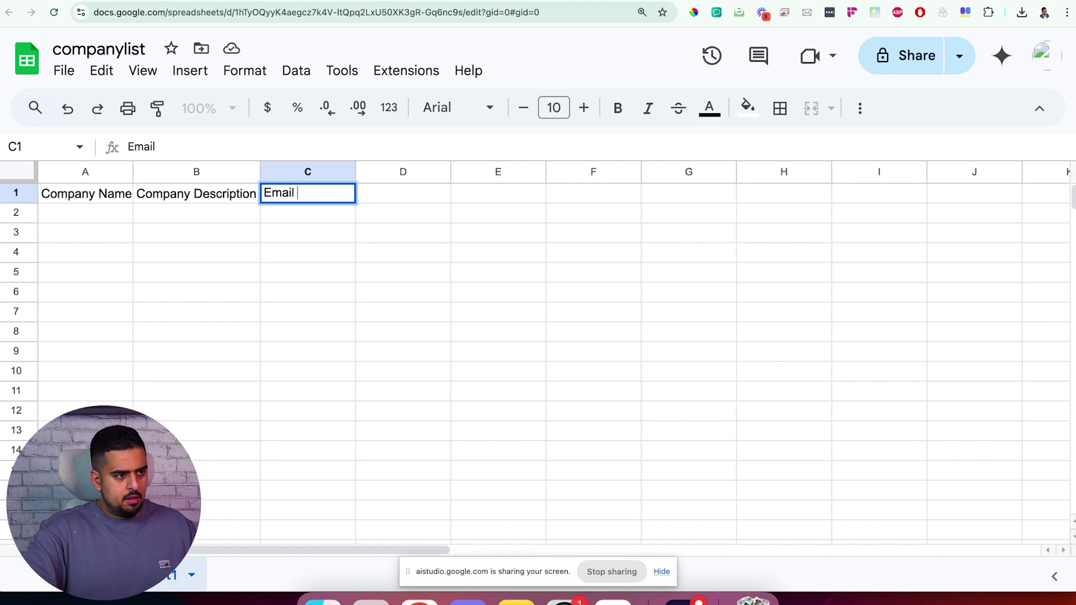
pyautogui.write('Copy')
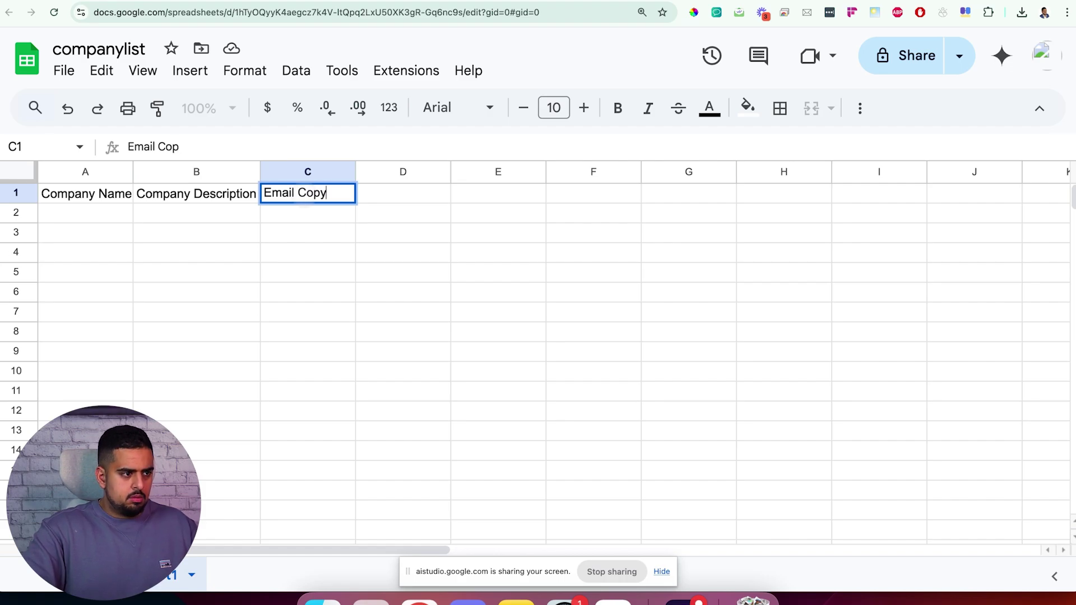
pyautogui.press('Return')
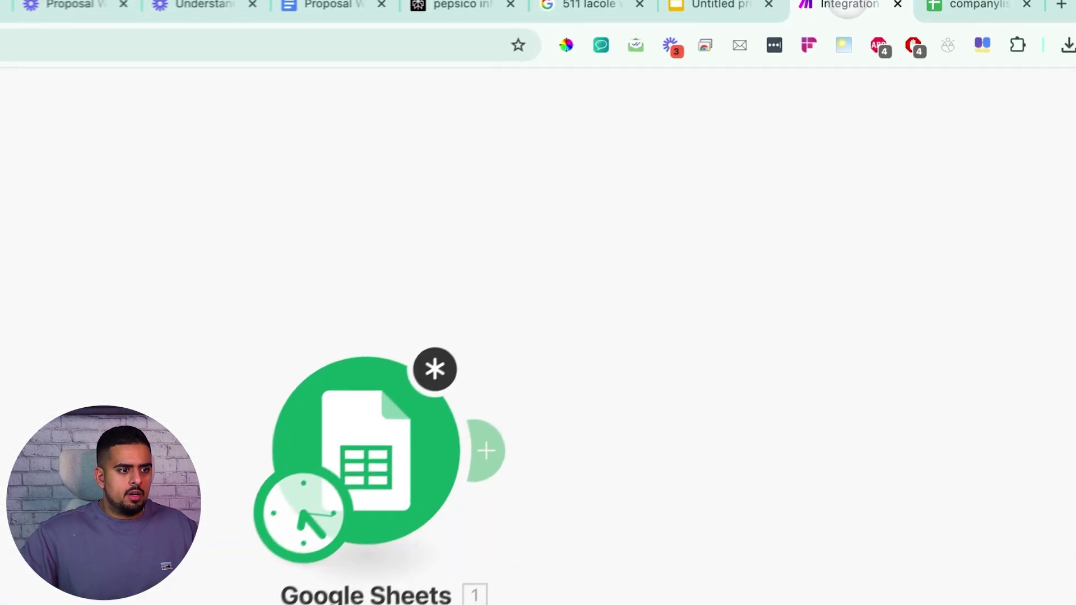
# Open the Watch New Rows module's Spreadsheet ID field, then bring up the companylist tab.
pyautogui.click(403, 415)
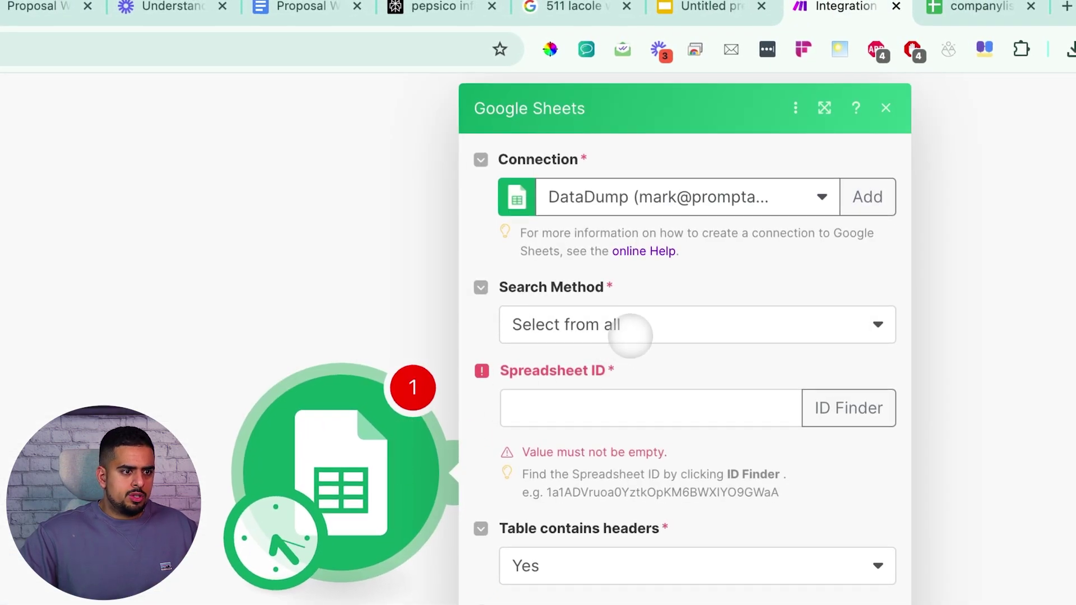
pyautogui.click(648, 406)
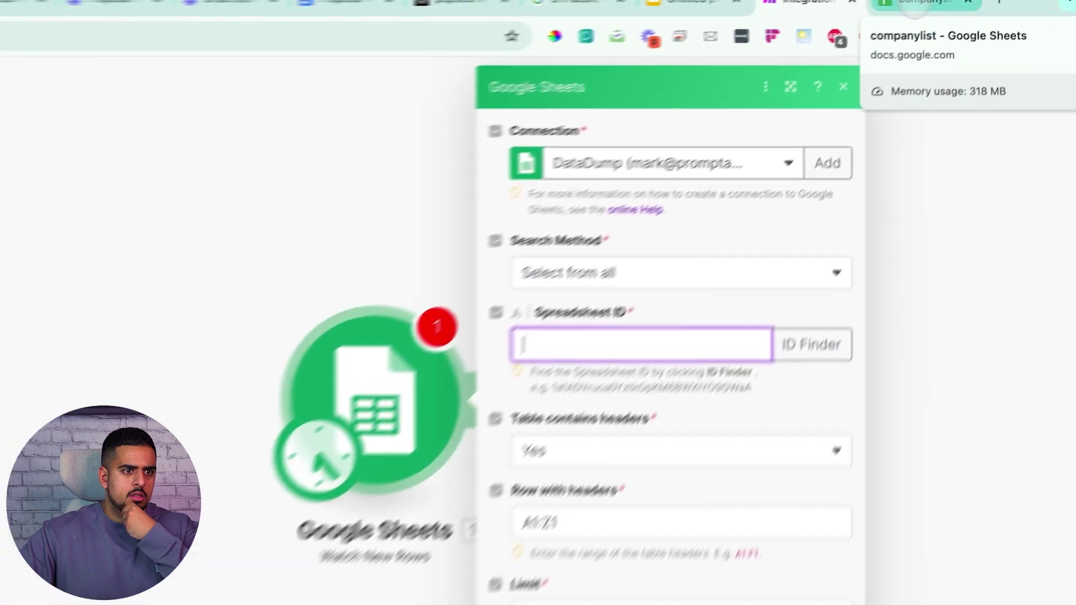
pyautogui.click(930, 2)
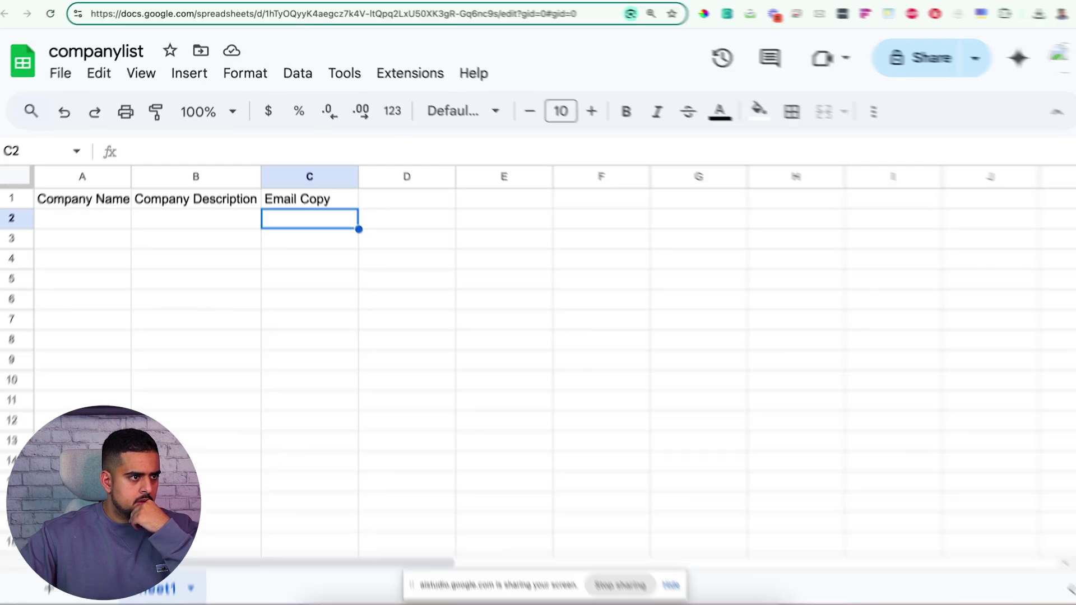
# Select the companylist spreadsheet ID in the browser's address bar.
pyautogui.moveTo(263, 12); pyautogui.dragTo(380, 12)
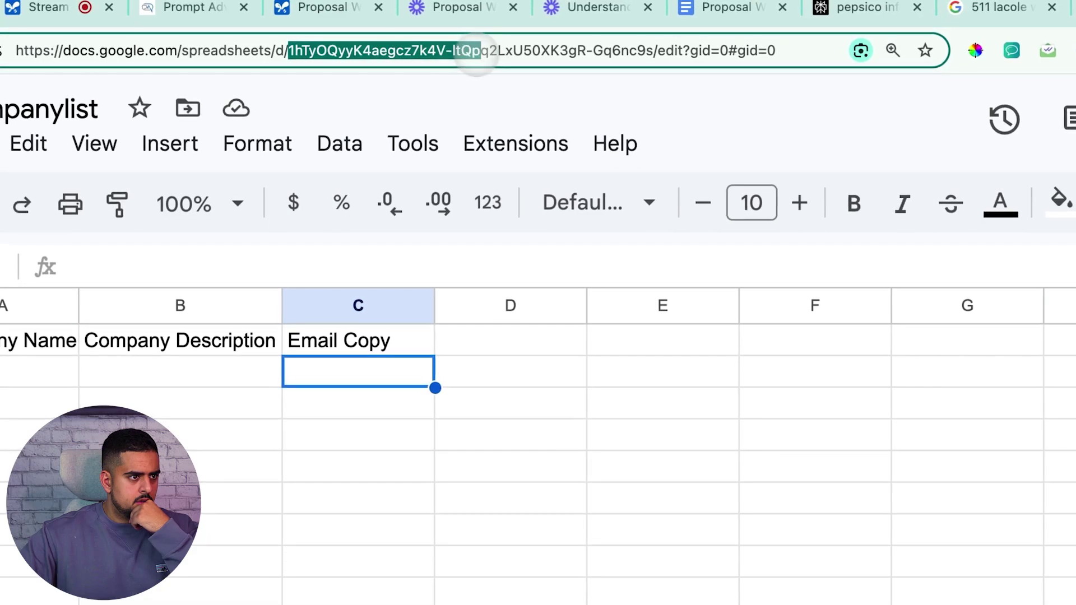
pyautogui.moveTo(476, 56); pyautogui.dragTo(728, 52)
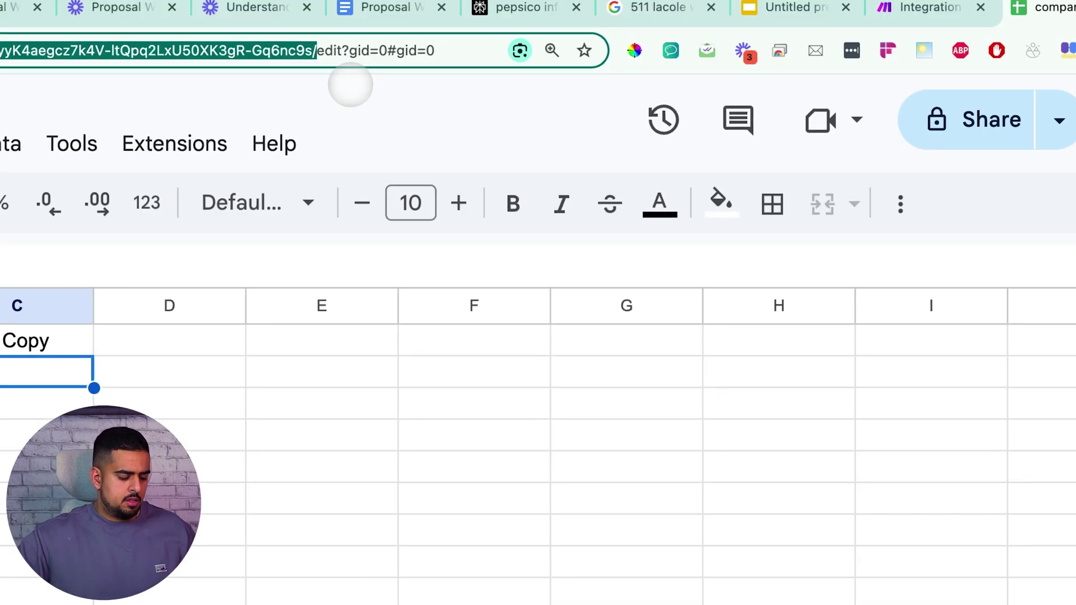
# Paste the companylist spreadsheet ID into the Make module's Spreadsheet ID field, removing the trailing slash.
pyautogui.hotkey('ctrl', 'c')
pyautogui.hotkey('ctrl', 'shift', 'Tab')
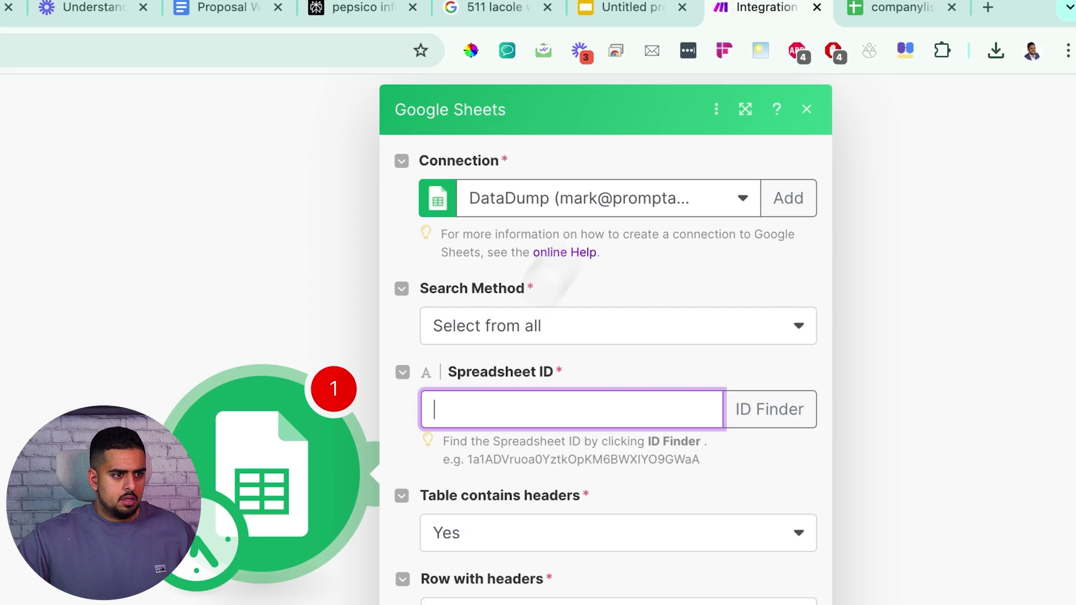
pyautogui.hotkey('ctrl', 'v')
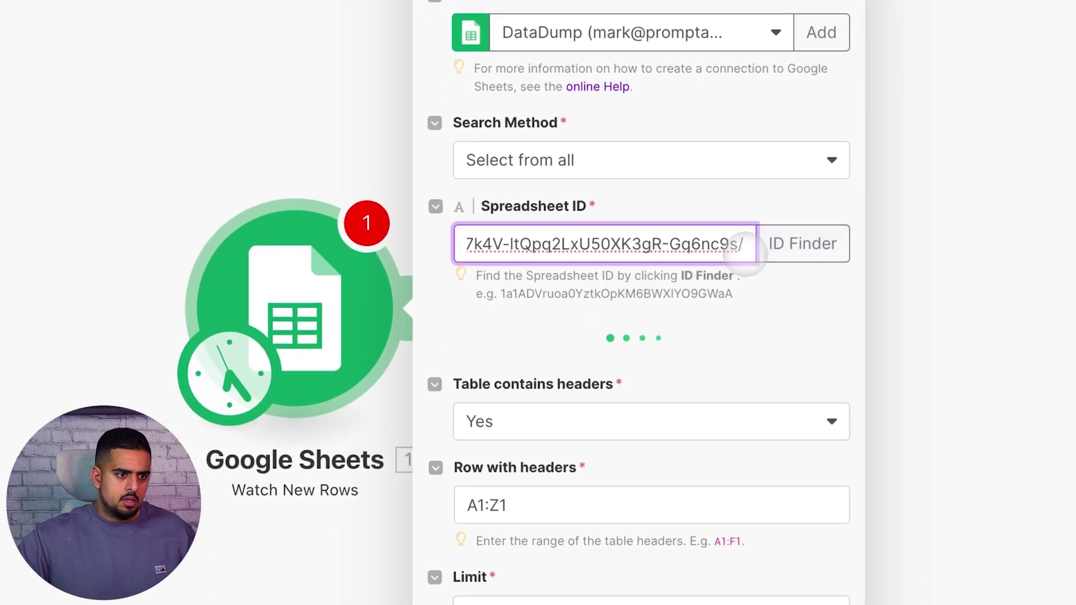
pyautogui.press('BackSpace')
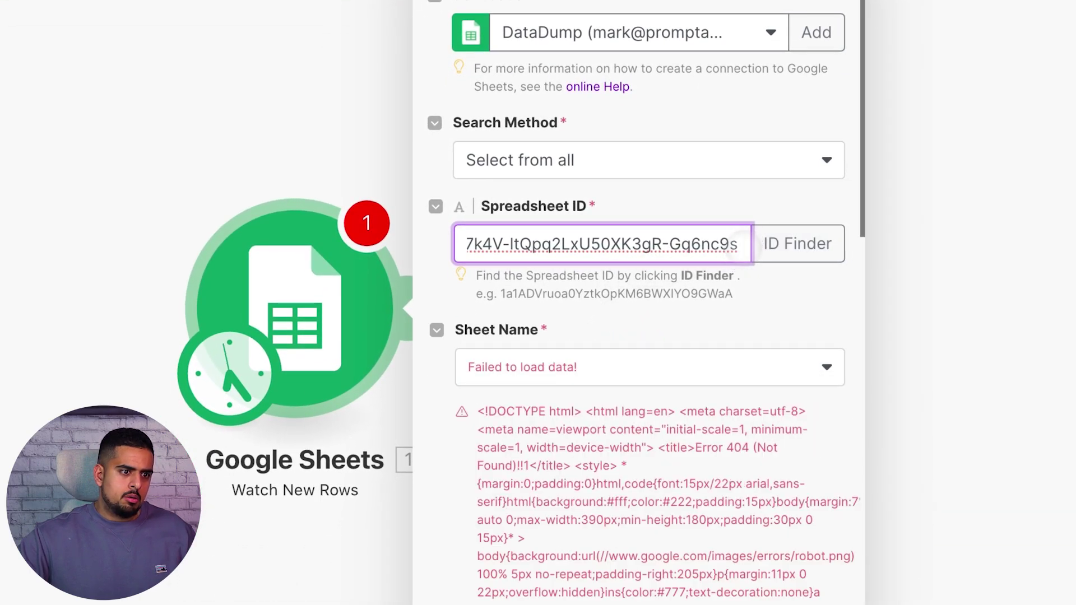
pyautogui.moveTo(729, 246); pyautogui.dragTo(775, 250)
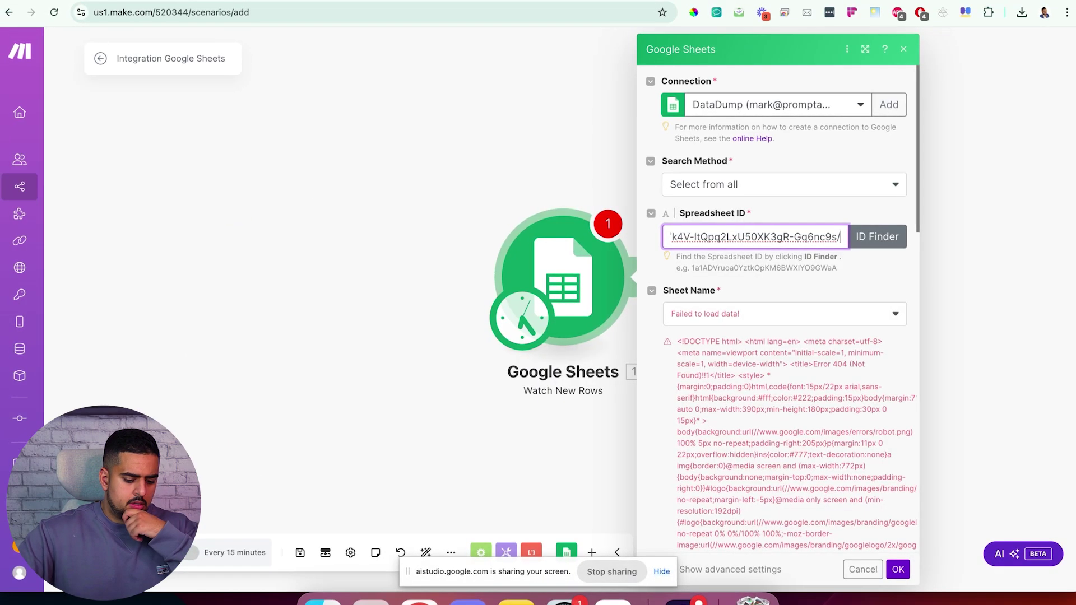
pyautogui.press('BackSpace')
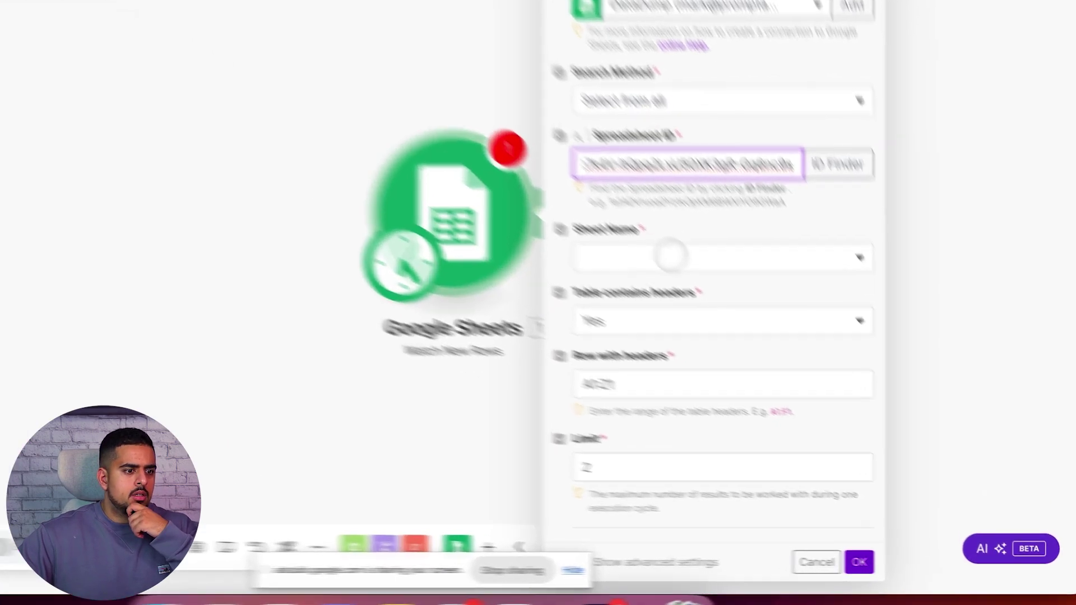
# Select Sheet1 as the sheet, confirm the module, and set the start point to All rows.
pyautogui.click(754, 313)
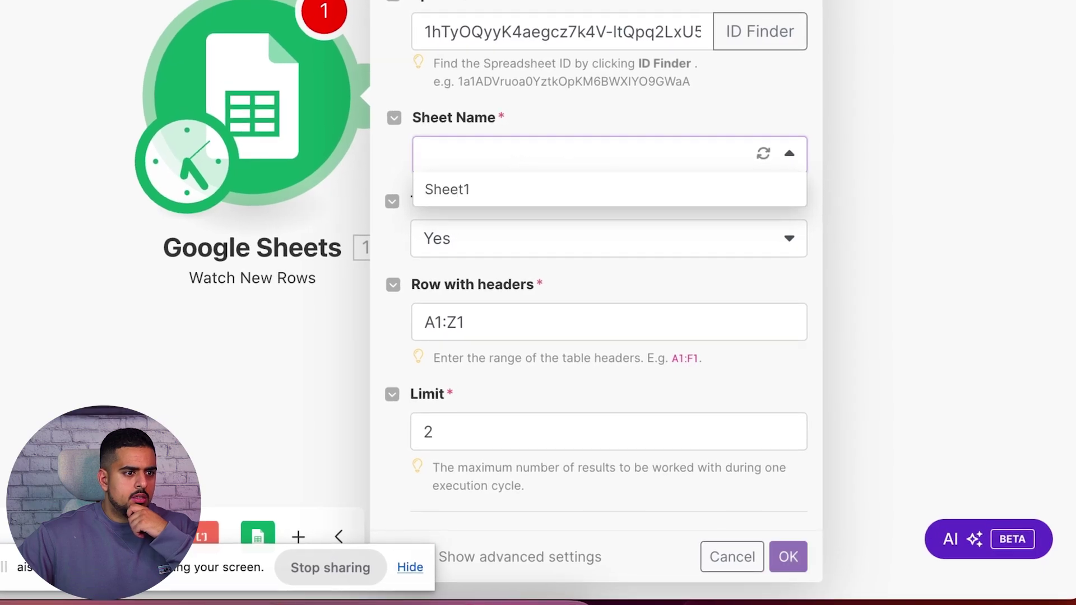
pyautogui.click(527, 186)
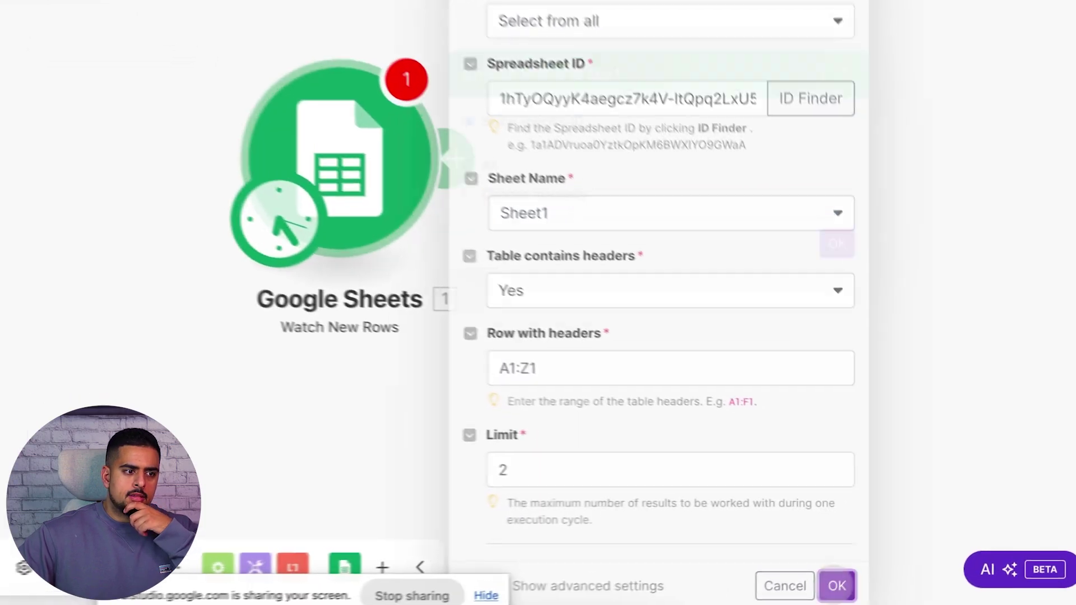
pyautogui.click(898, 565)
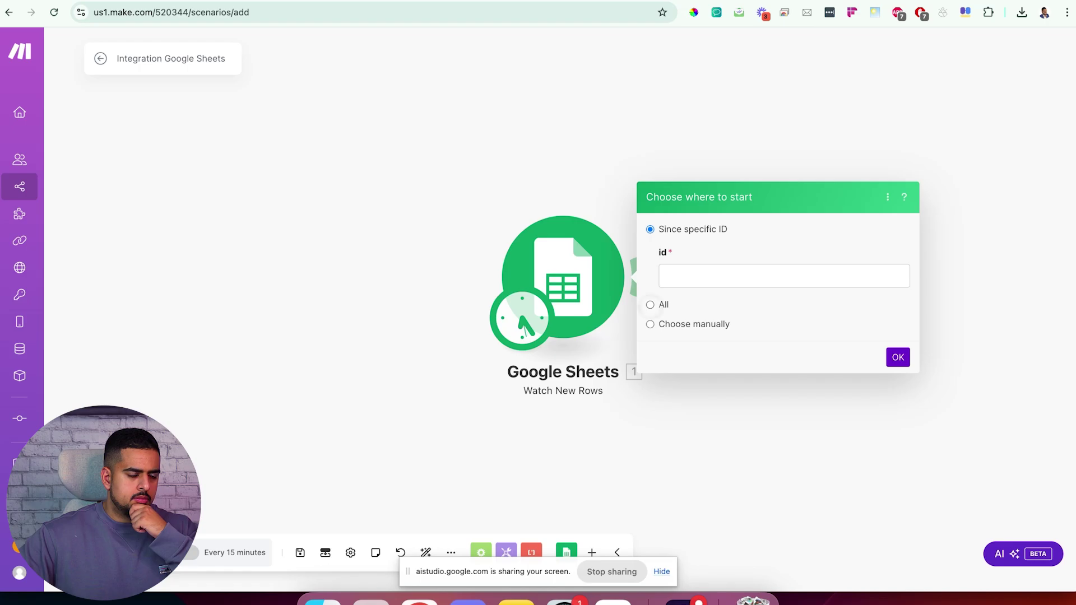
pyautogui.click(668, 278)
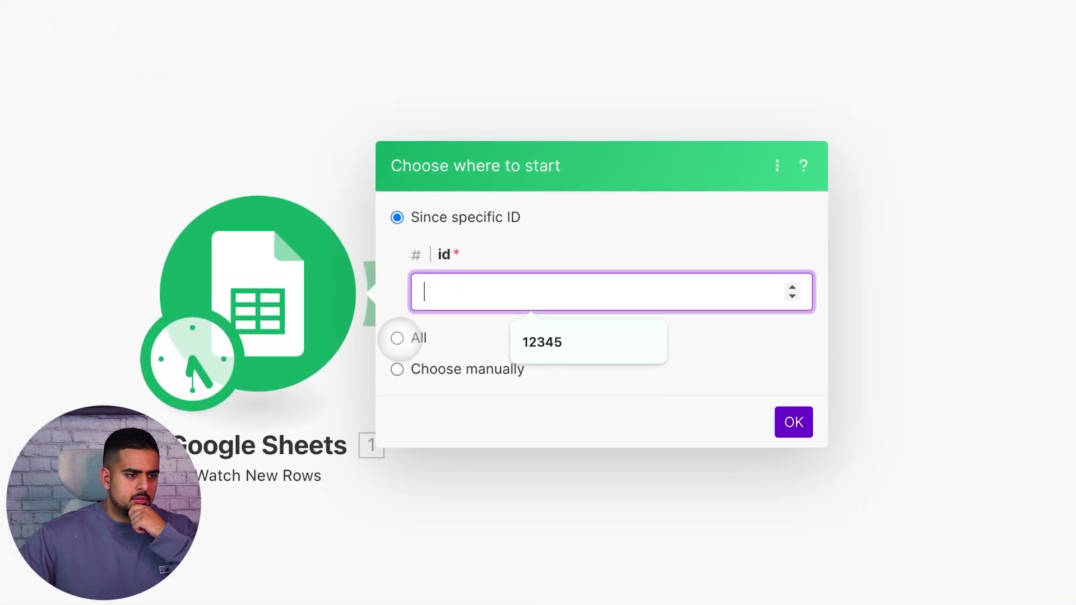
pyautogui.click(397, 338)
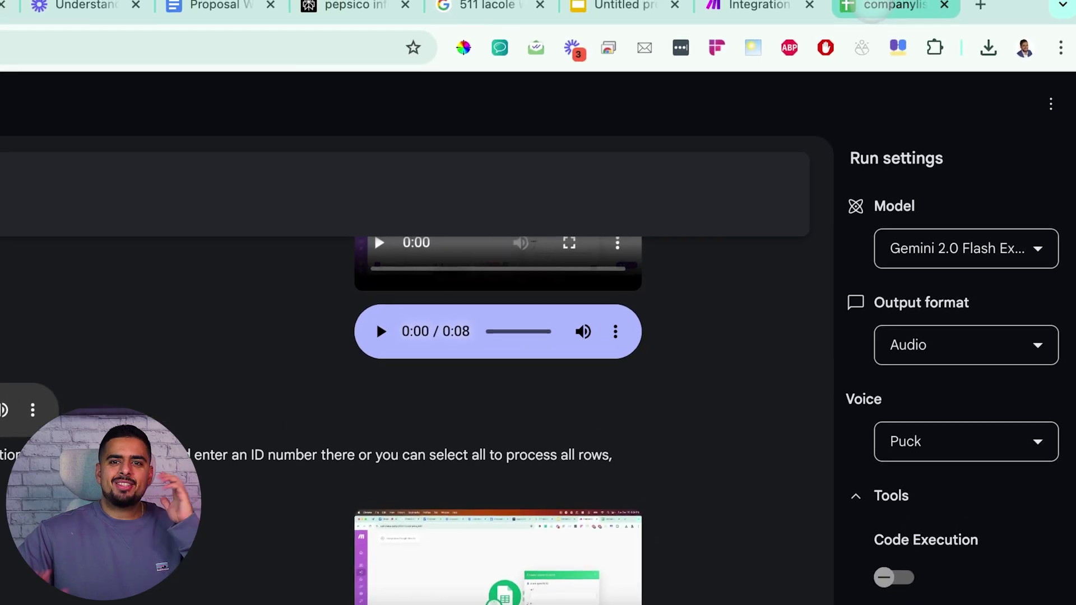